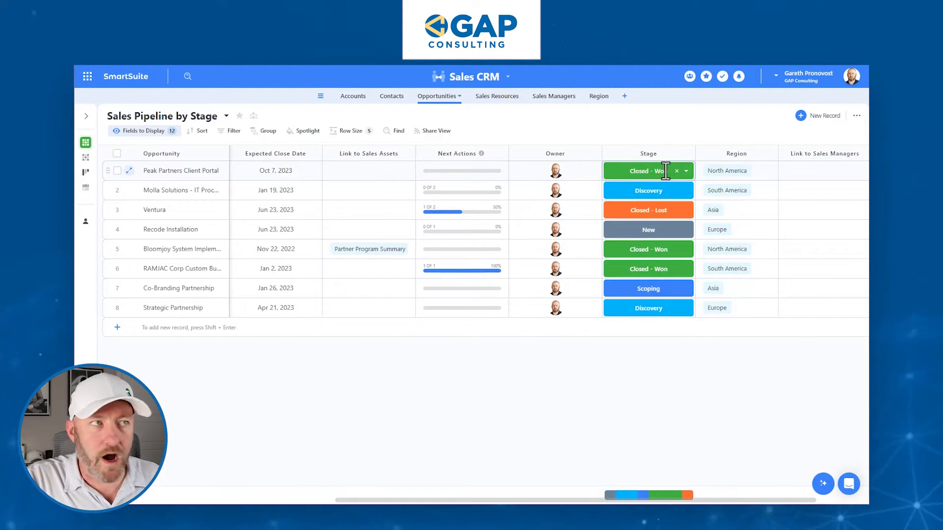
Examine the Opportunities table's close date, stage and region columns, along with the linked Region and Sales Managers tables
scroll(734, 199, "right", 3)
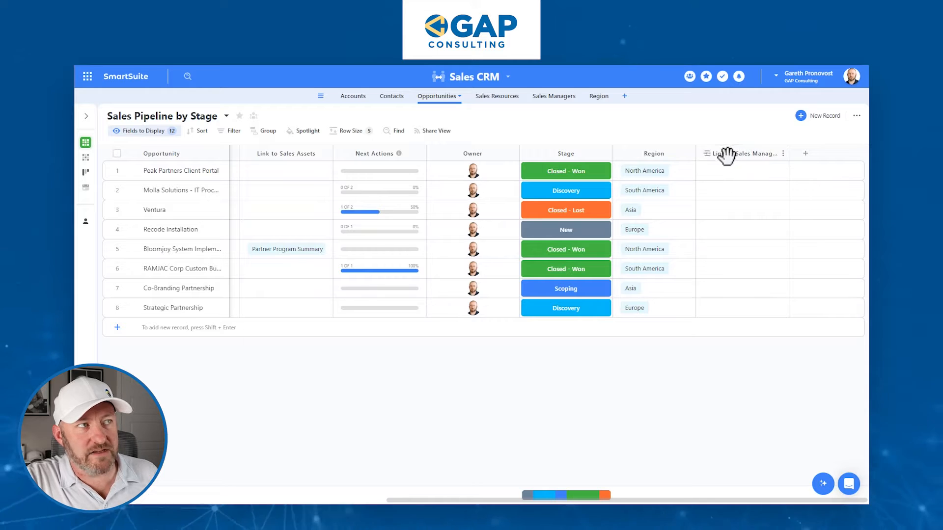
left_click(599, 97)
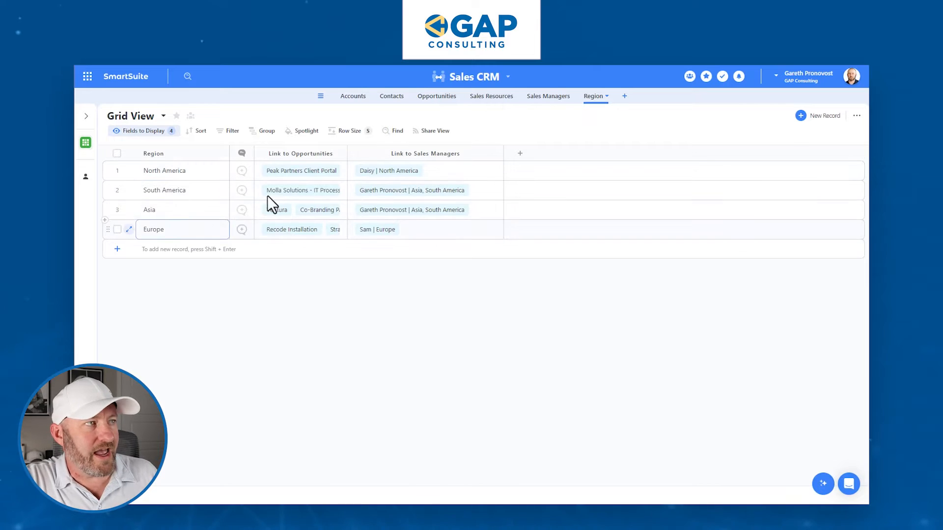
left_click(547, 99)
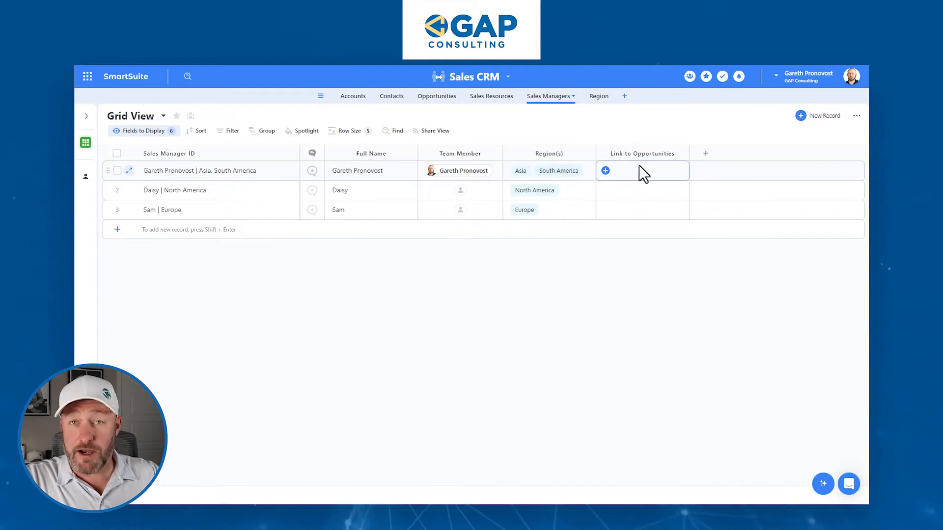
left_click(436, 96)
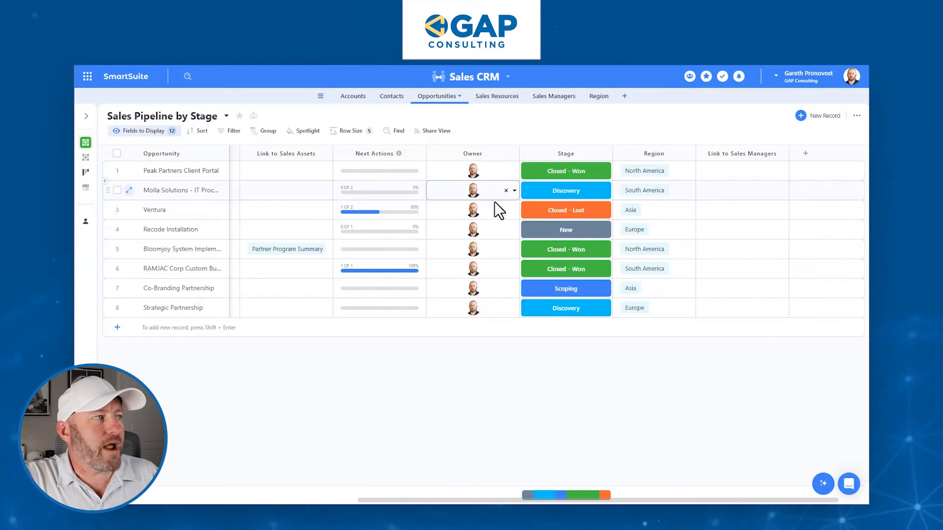
scroll(493, 204, "left", 10)
left_click(453, 175)
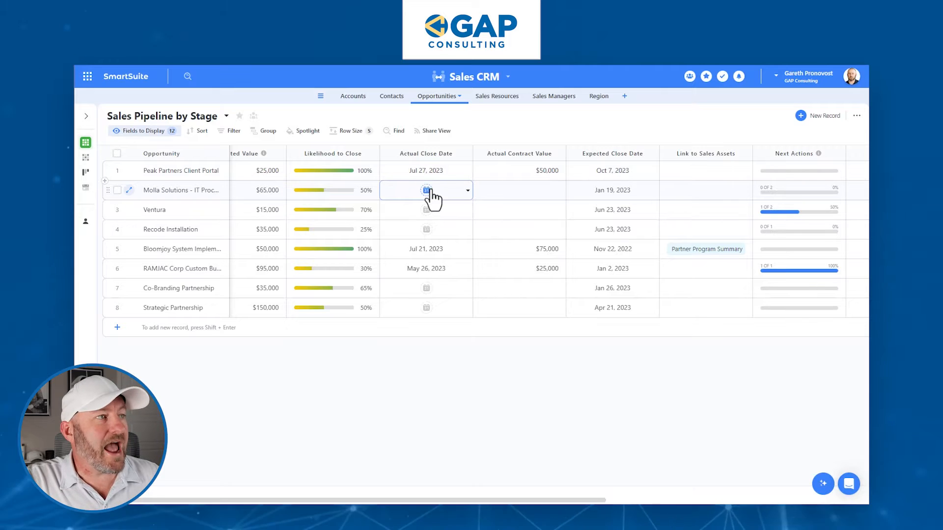
scroll(432, 189, "right", 5)
scroll(432, 189, "right", 1)
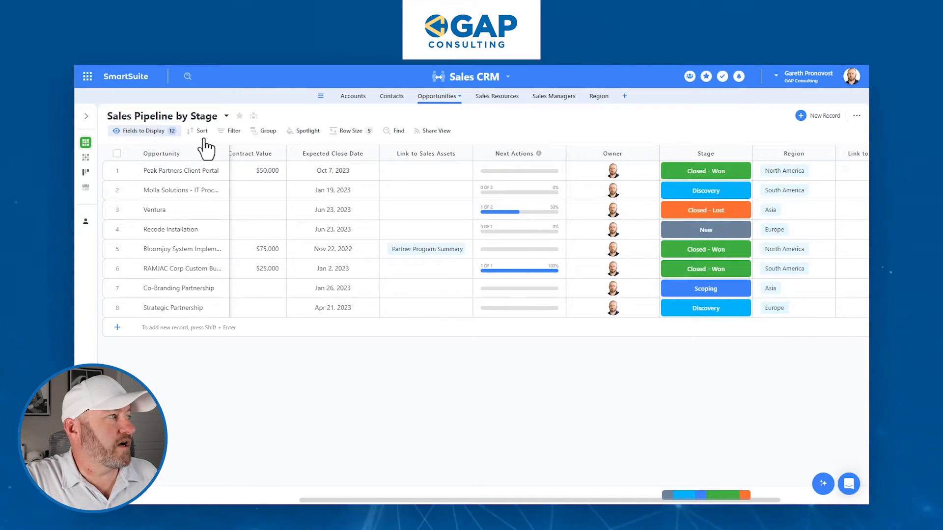
Create a public grid view named Sales Closed for the Opportunities table
mouse_move(89, 163)
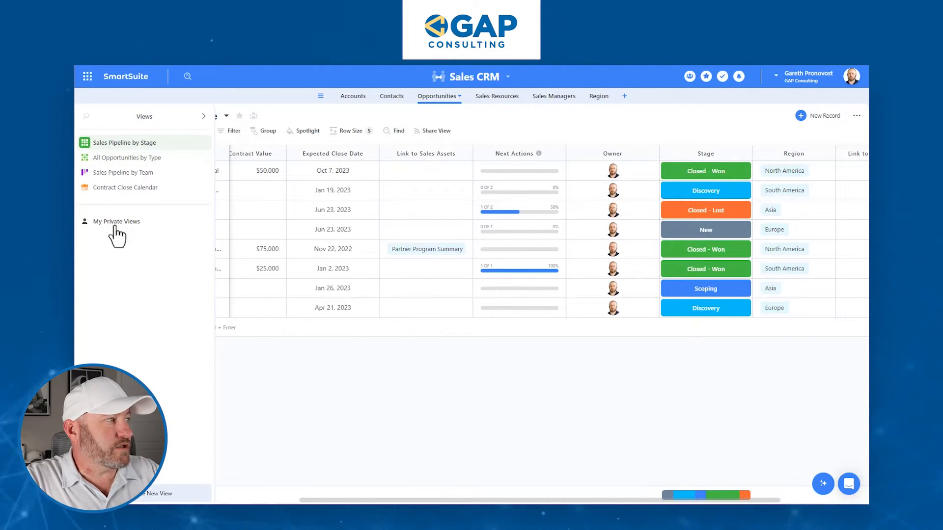
left_click(148, 495)
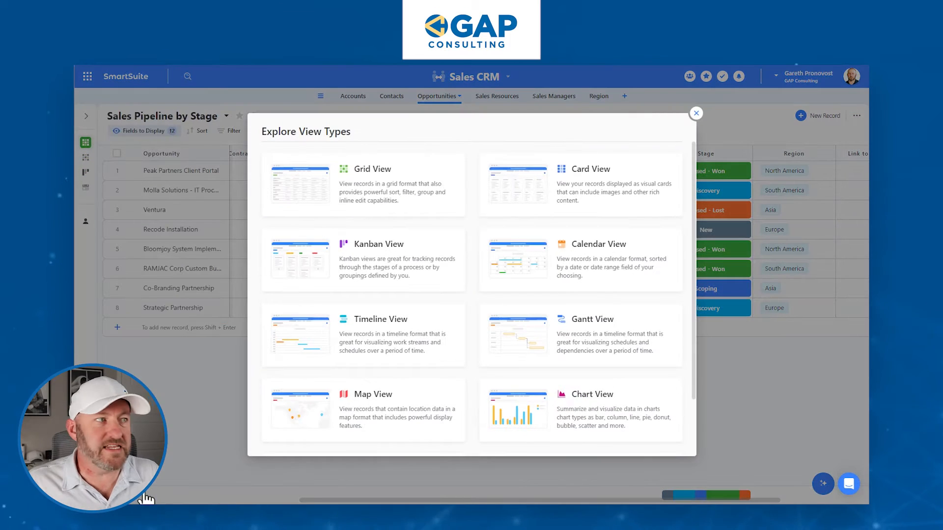
left_click(342, 206)
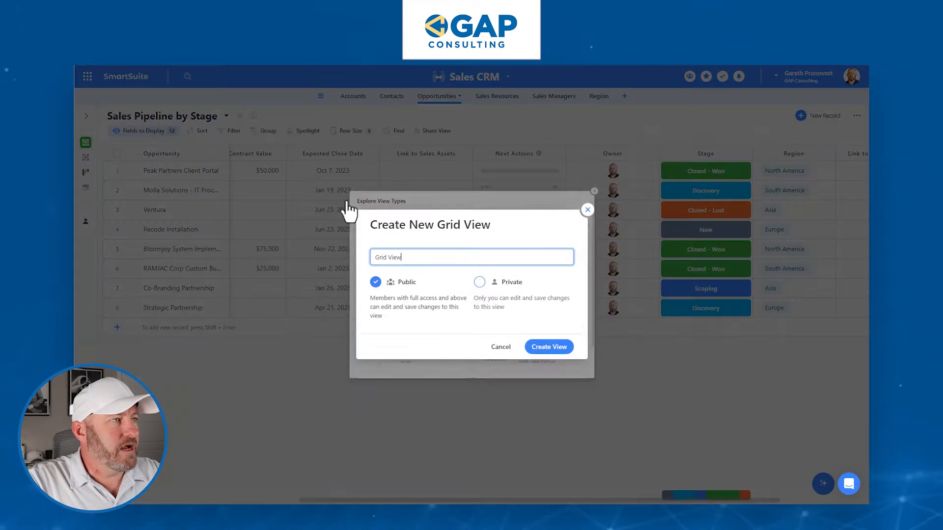
key("ctrl+a")
type("Slaes")
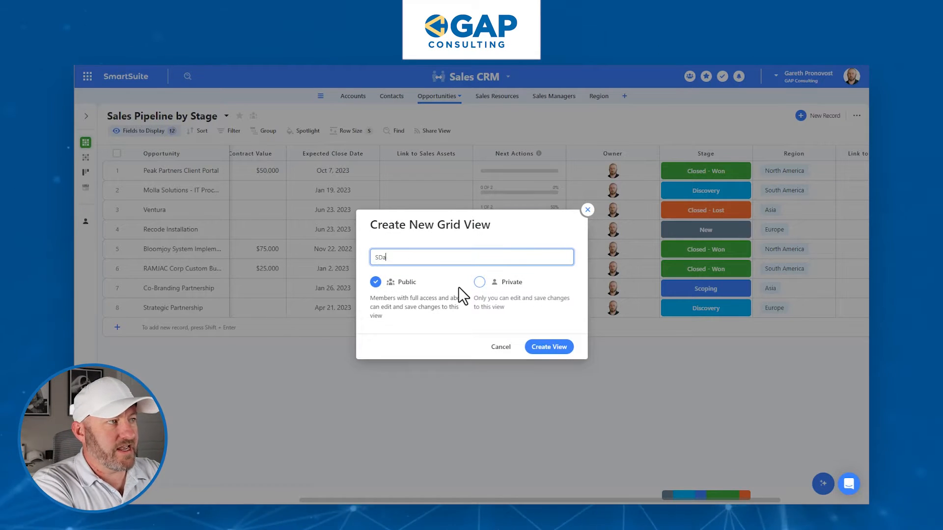
key("BackSpace")
key("BackSpace")
key("BackSpace")
key("BackSpace")
type("ales Closed")
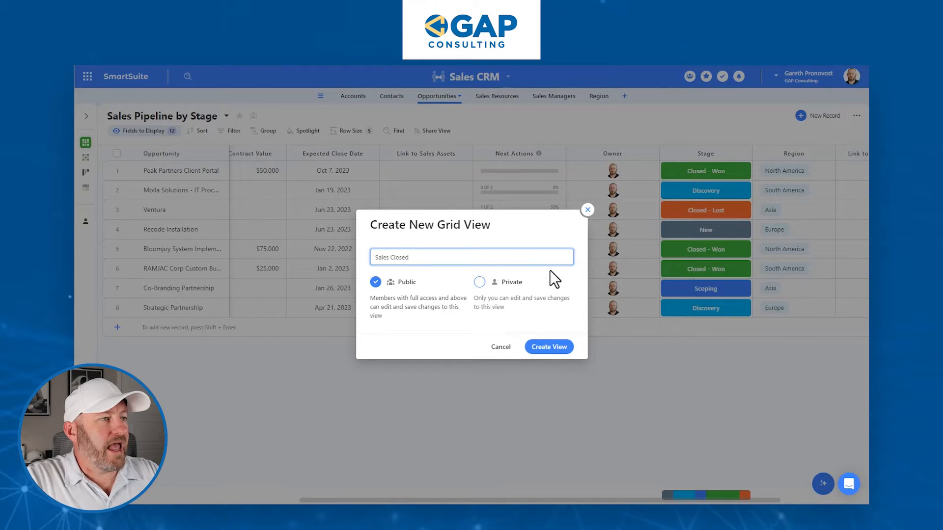
left_click(554, 348)
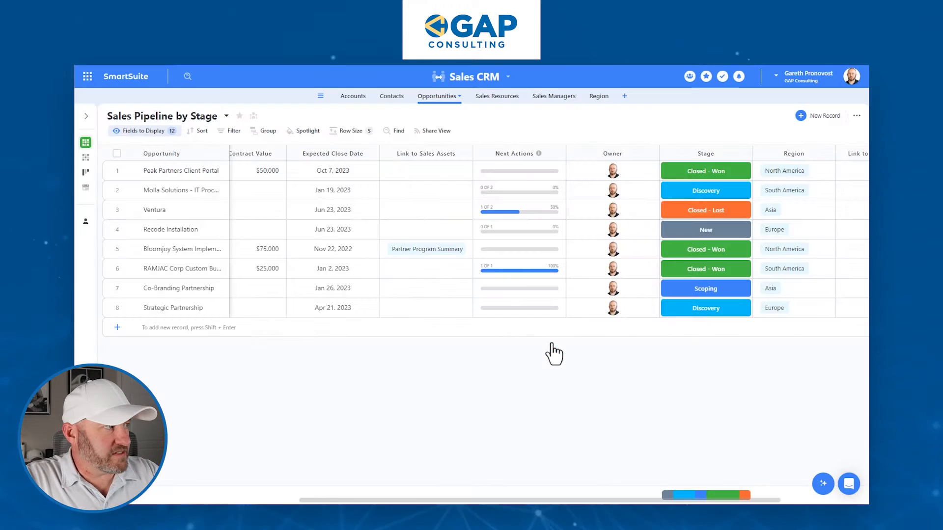
left_click(195, 200)
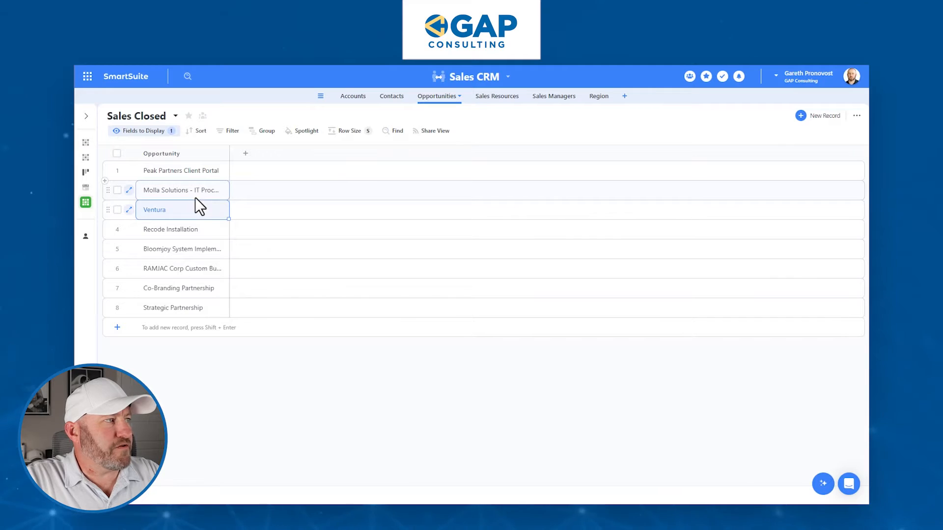
Display the Actual Close Date and Stage fields in the Sales Closed view
left_click(153, 133)
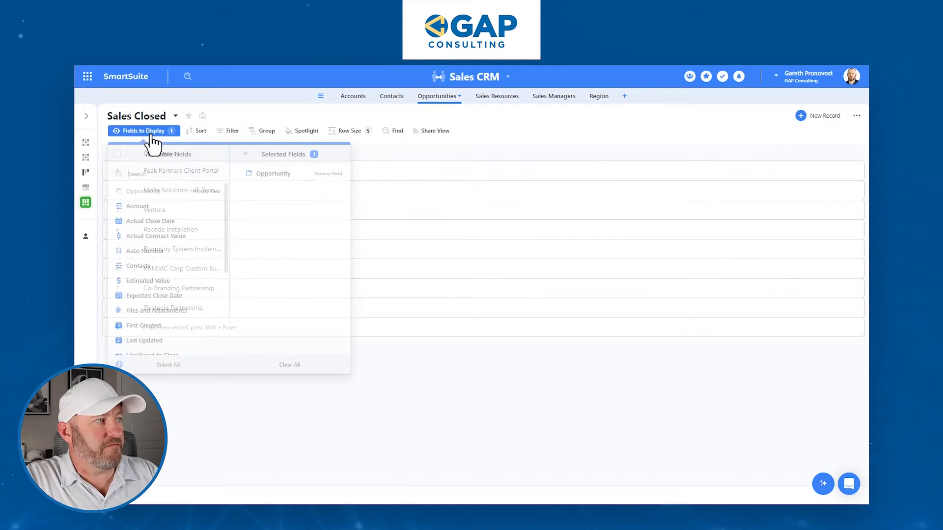
left_click(180, 219)
left_click(162, 177)
type("sta")
left_click(146, 191)
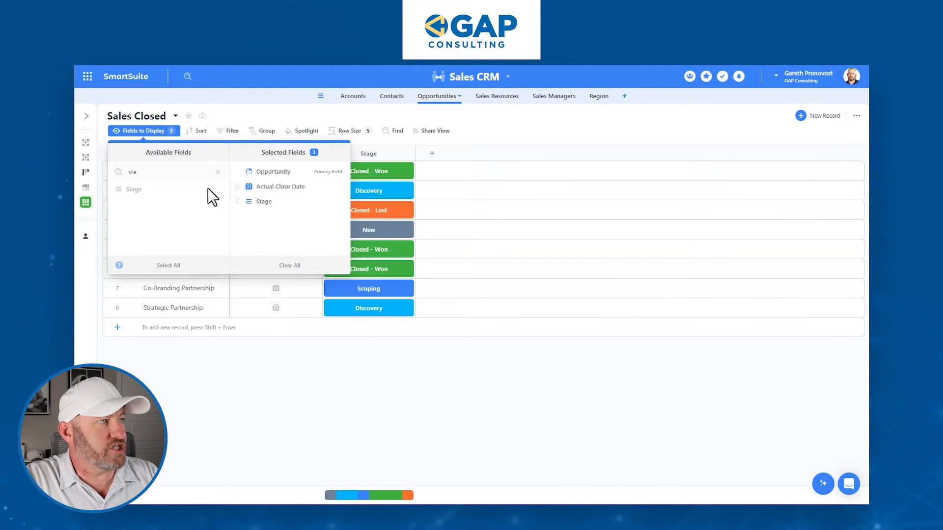
left_click(398, 411)
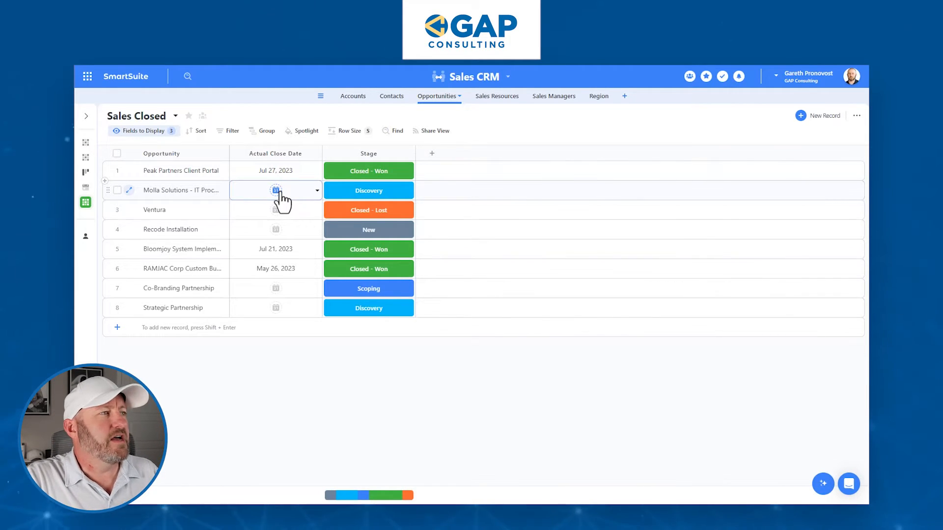
Set the Stage of the Molla Solutions and Recode Installation opportunities to Closed - Won
left_click(407, 191)
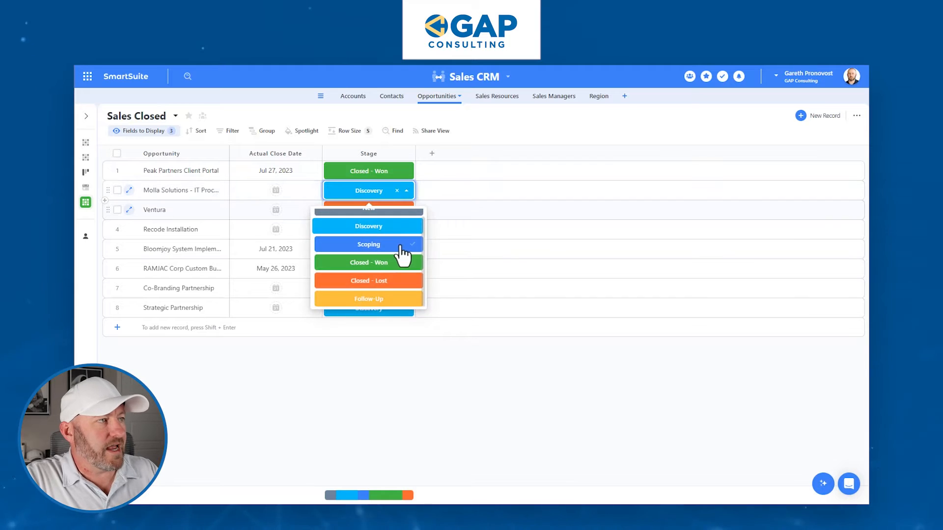
left_click(395, 263)
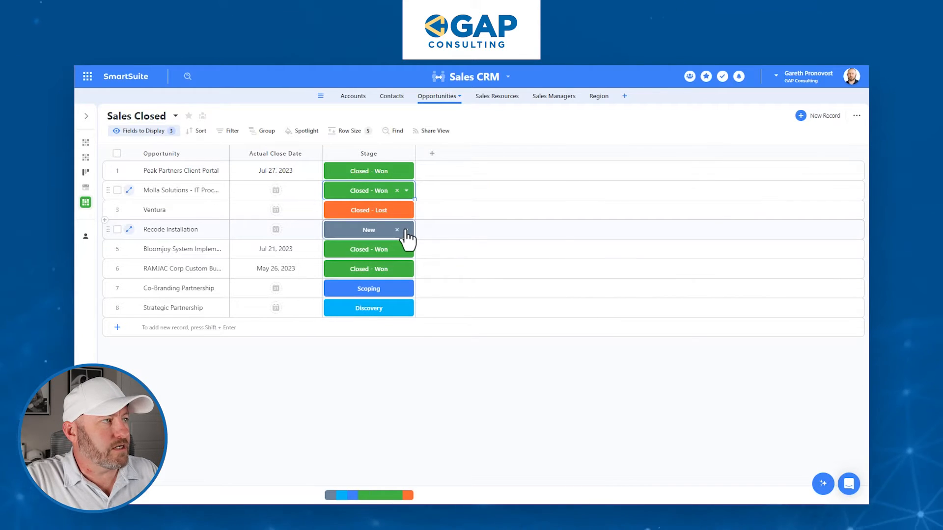
left_click(406, 231)
left_click(376, 311)
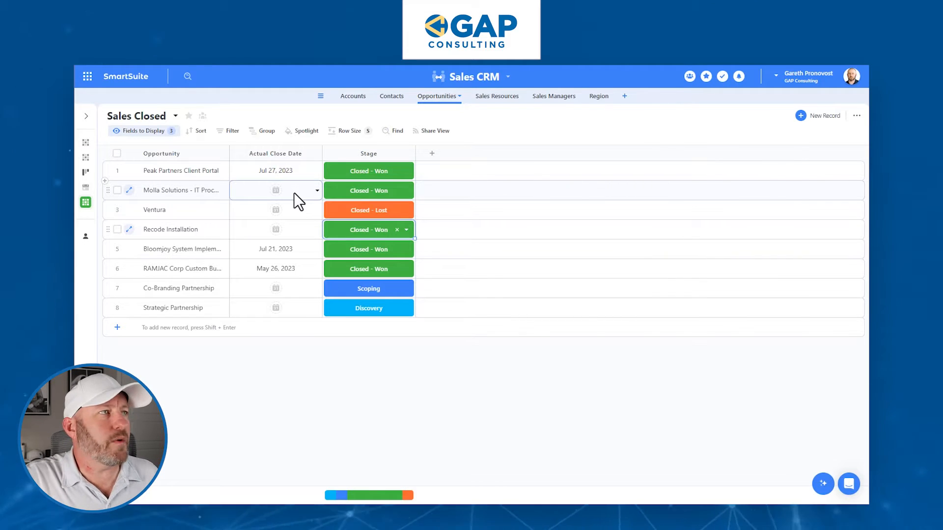
Open the Find Closed Opportunities automation of the Sales CRM solution and review its weekly schedule trigger
left_click(462, 79)
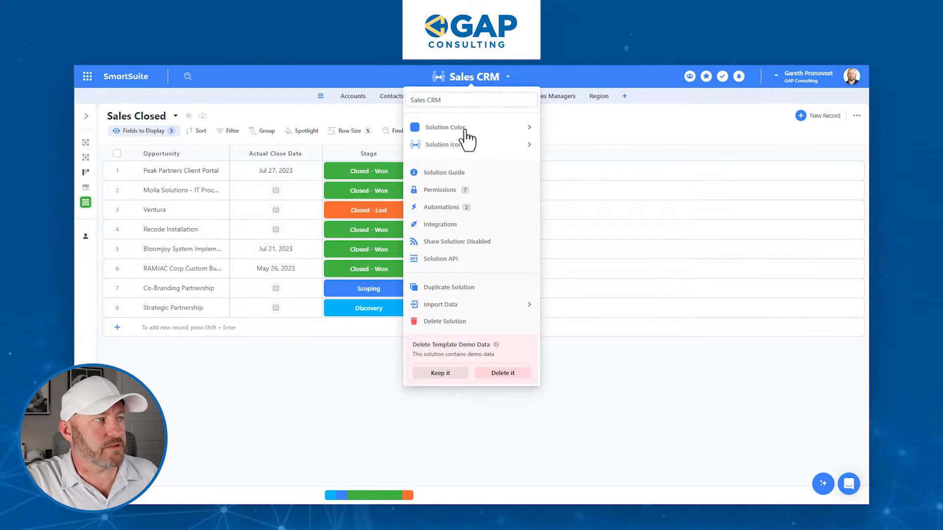
left_click(444, 208)
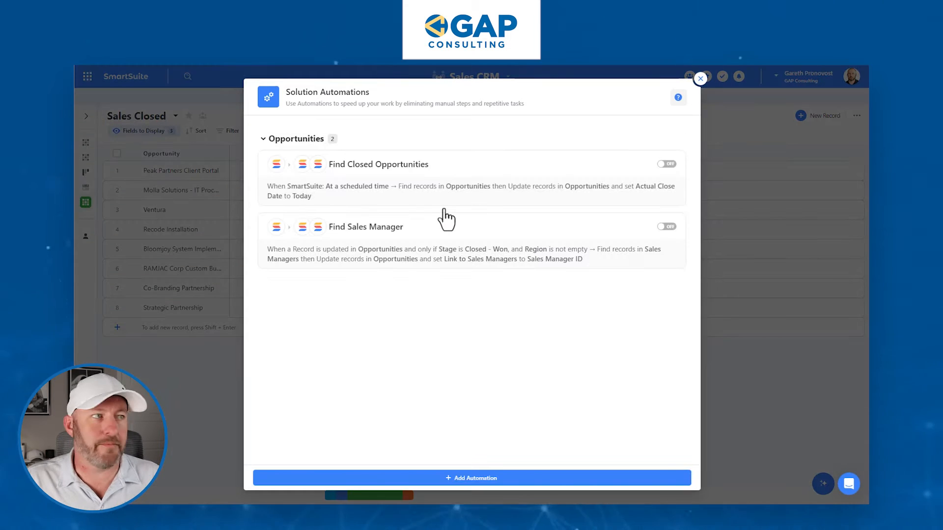
left_click(395, 172)
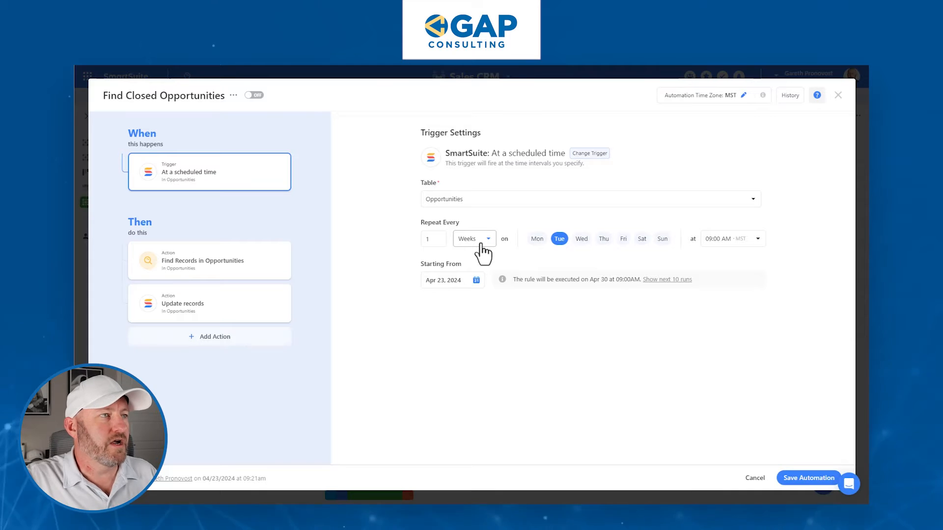
left_click(537, 239)
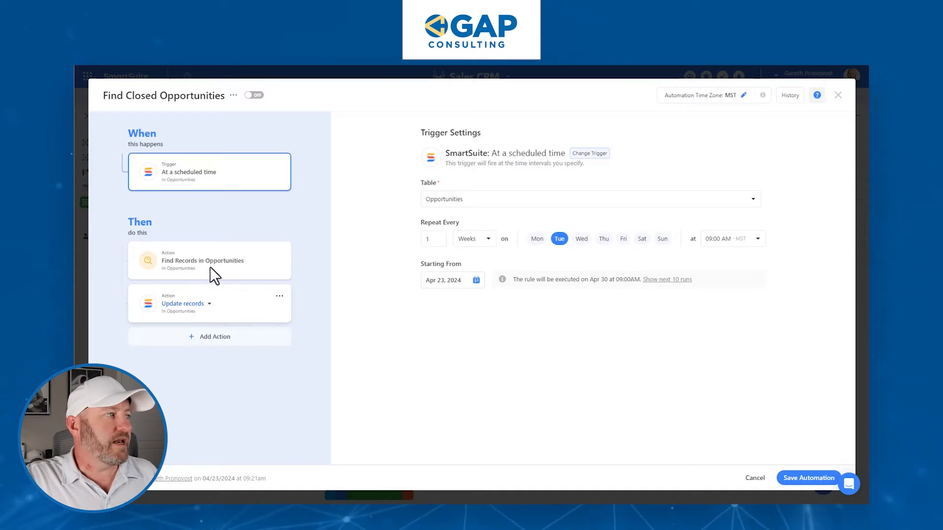
Add a condition to the Find Records in Opportunities action requiring Stage equal to Closed - Won
left_click(271, 269)
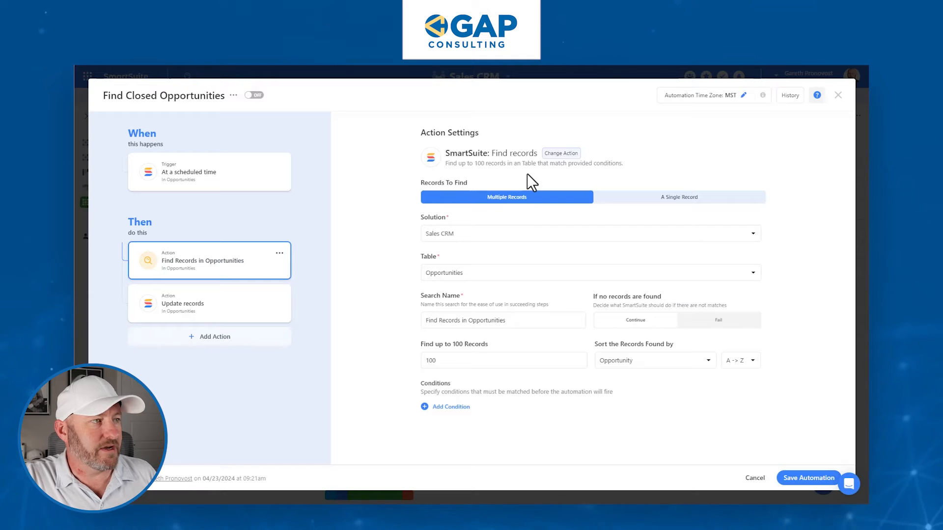
left_click(467, 322)
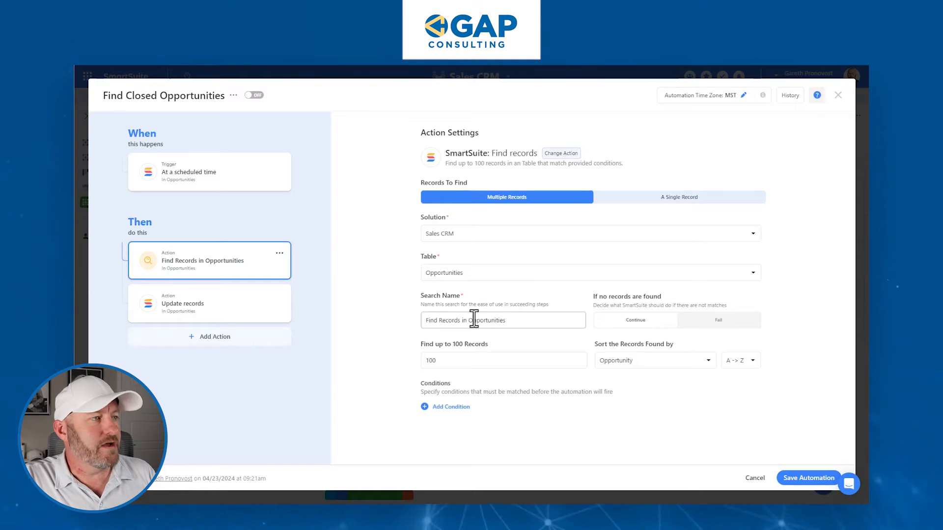
left_click(451, 408)
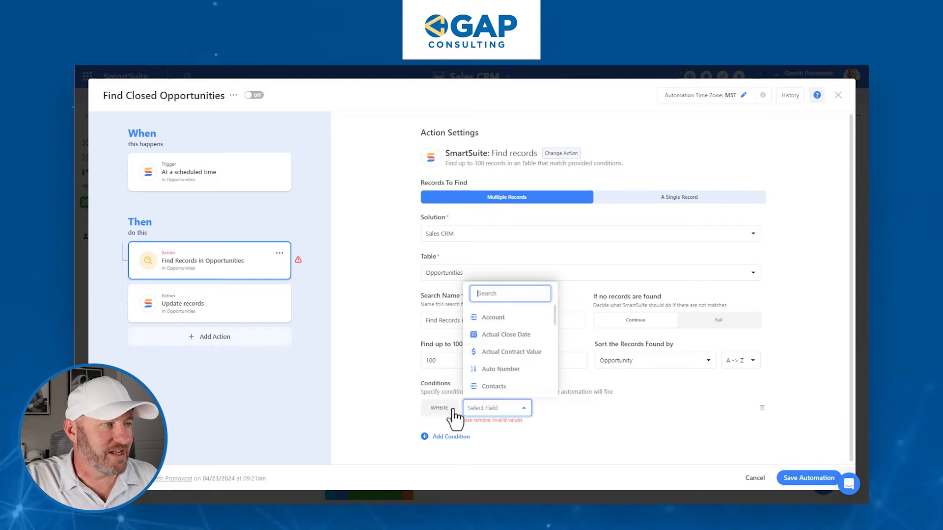
type("sta")
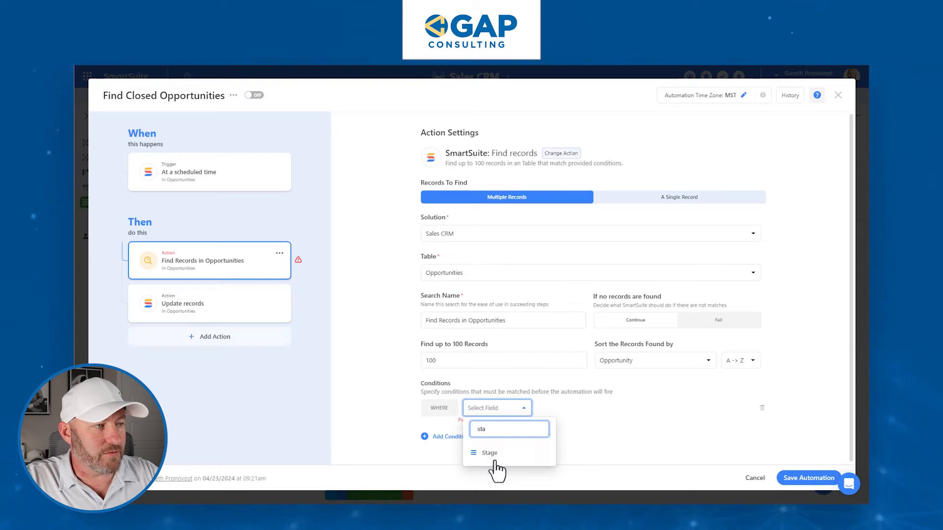
left_click(490, 453)
left_click(620, 410)
left_click(654, 369)
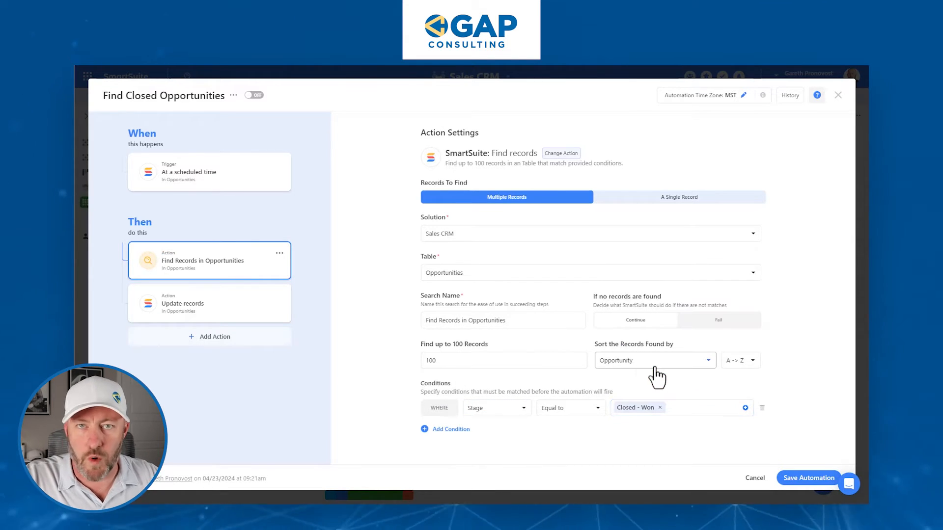
Add a second AND condition to the record search requiring that Actual Close Date is empty
left_click(435, 430)
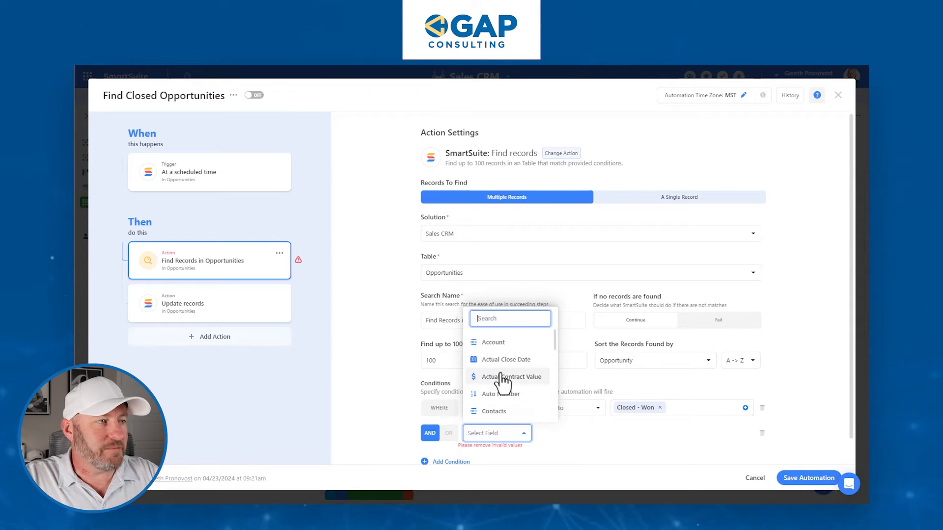
left_click(502, 361)
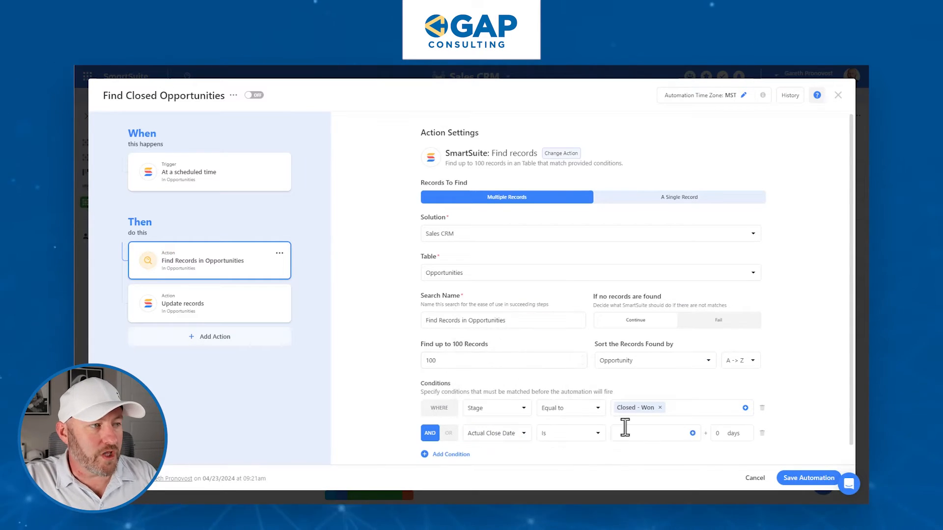
left_click(582, 440)
scroll(585, 413, "down", 2)
left_click(570, 394)
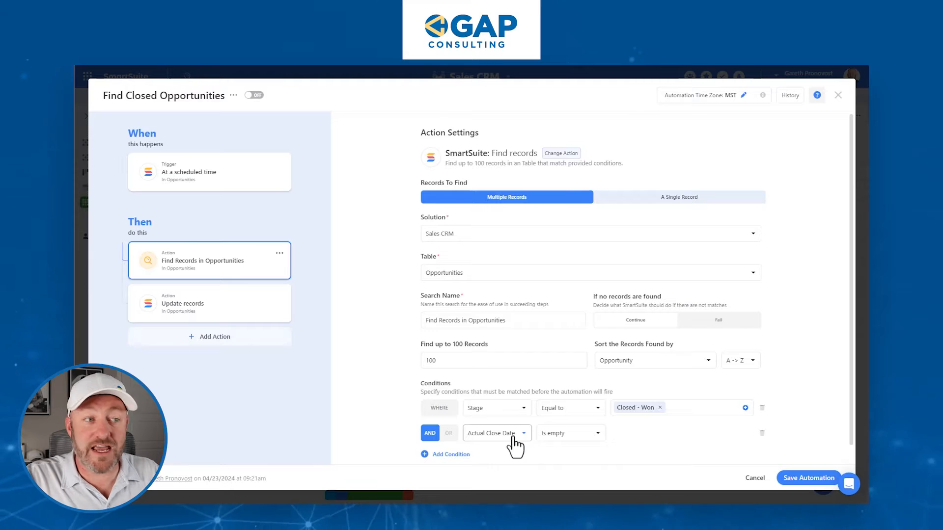
Review the date options available for the Actual Close Date value in the Update records action
left_click(233, 316)
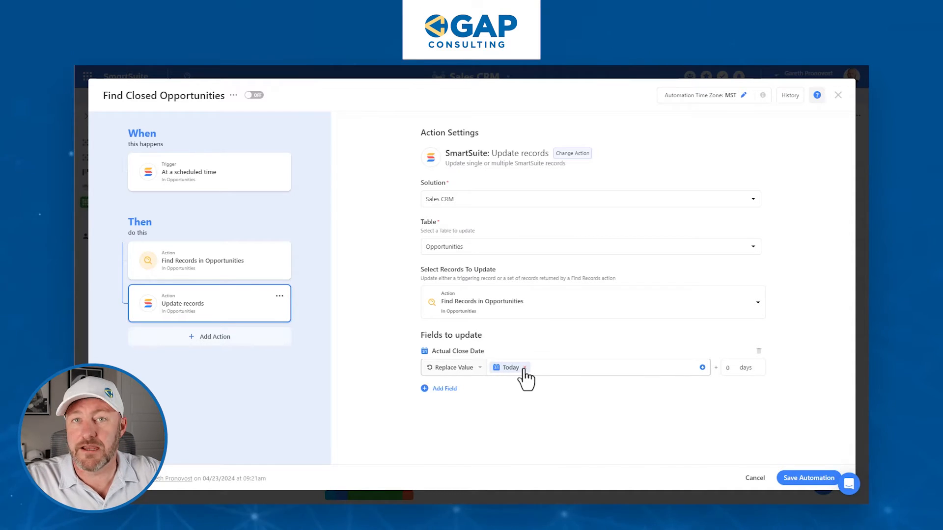
left_click(702, 369)
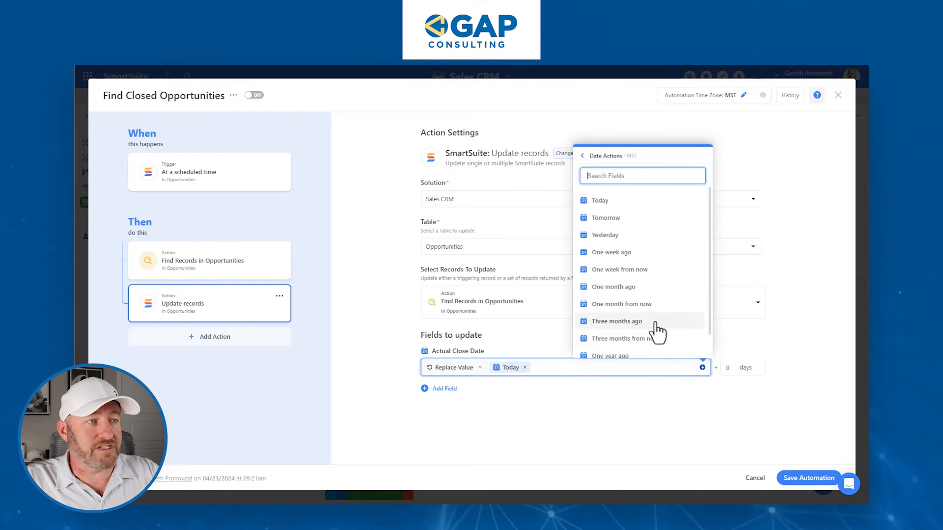
scroll(635, 225, "down", 1)
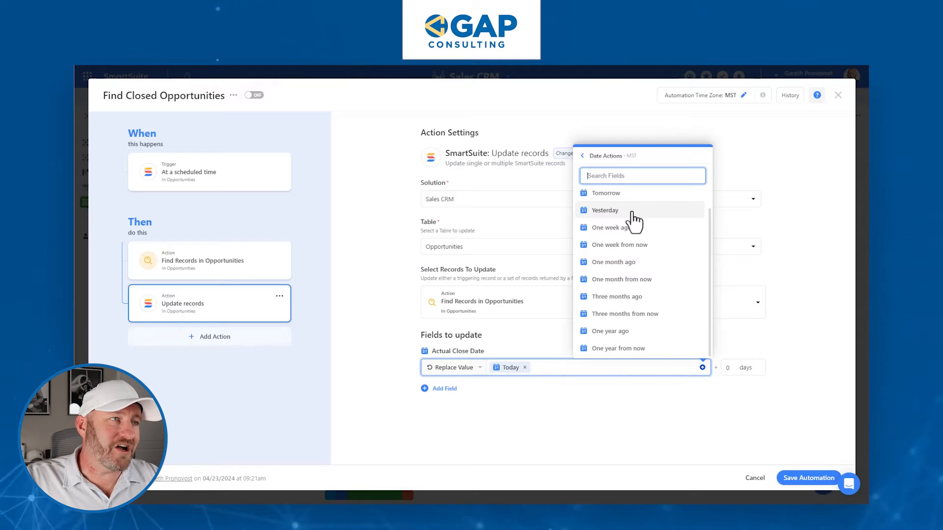
scroll(635, 262, "up", 1)
left_click(797, 256)
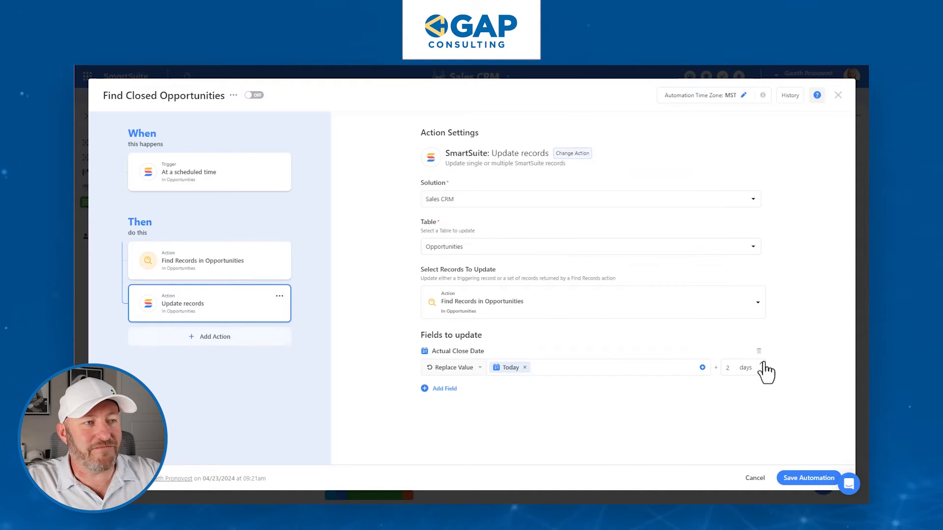
Set the Actual Close Date replacement value to Today plus 0 days and save the Find Closed Opportunities automation
left_click(761, 365)
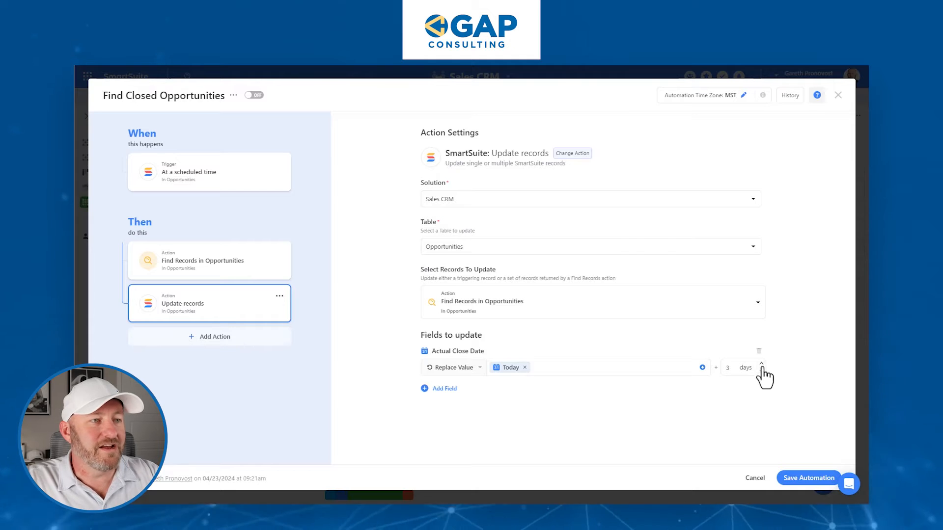
left_click(760, 372)
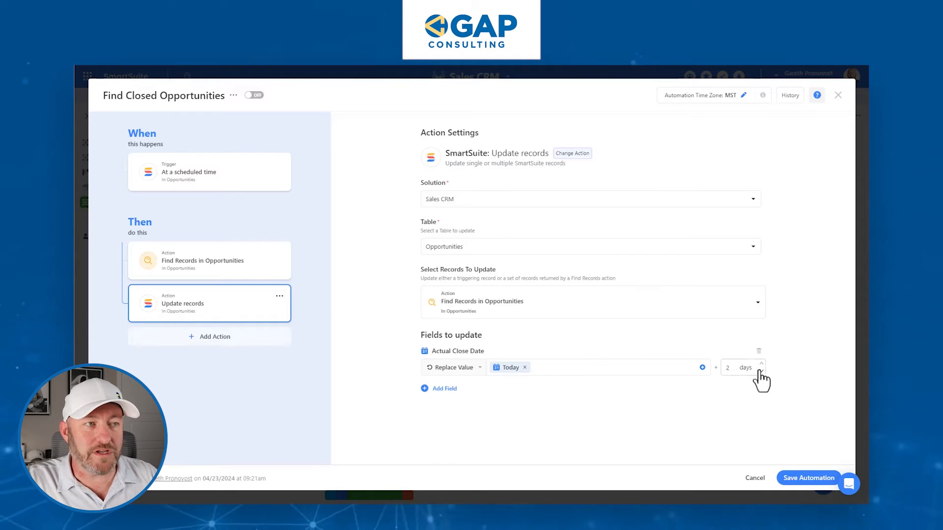
left_click(761, 371)
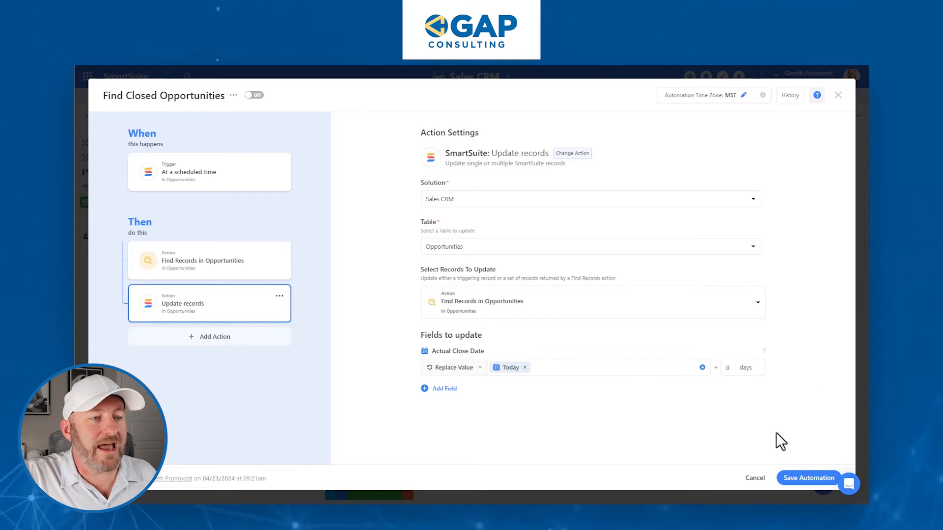
left_click(807, 479)
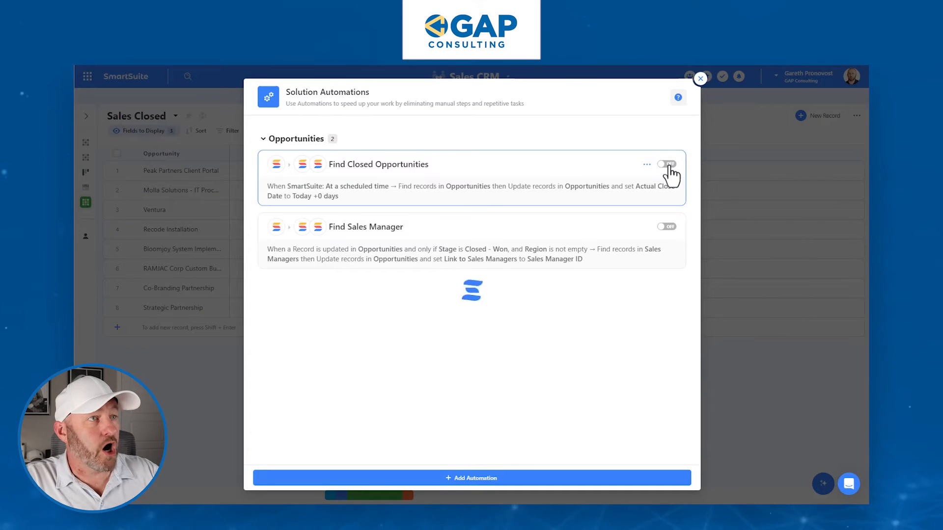
left_click(701, 79)
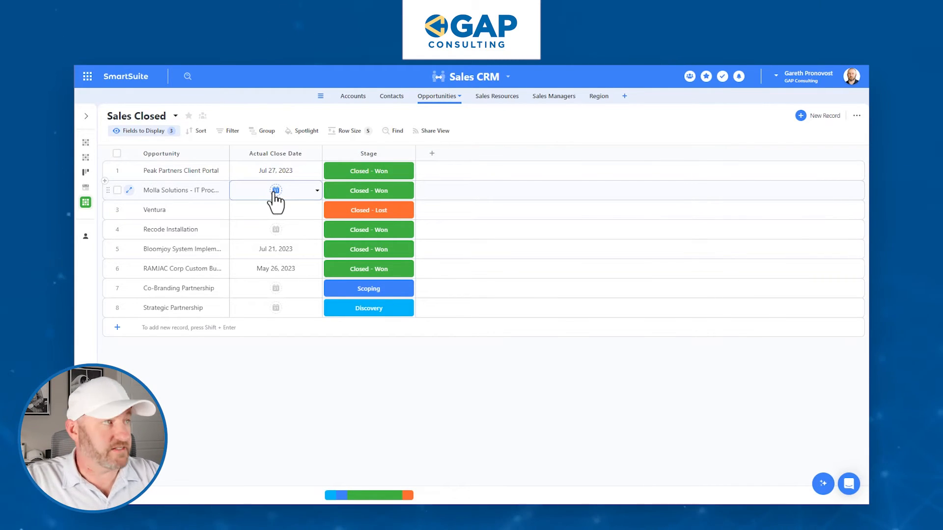
Check the Molla Solutions, Ventura and Recode Installation records for missing close dates in the Sales Closed view
left_click(186, 191)
left_click(199, 206)
left_click(199, 231)
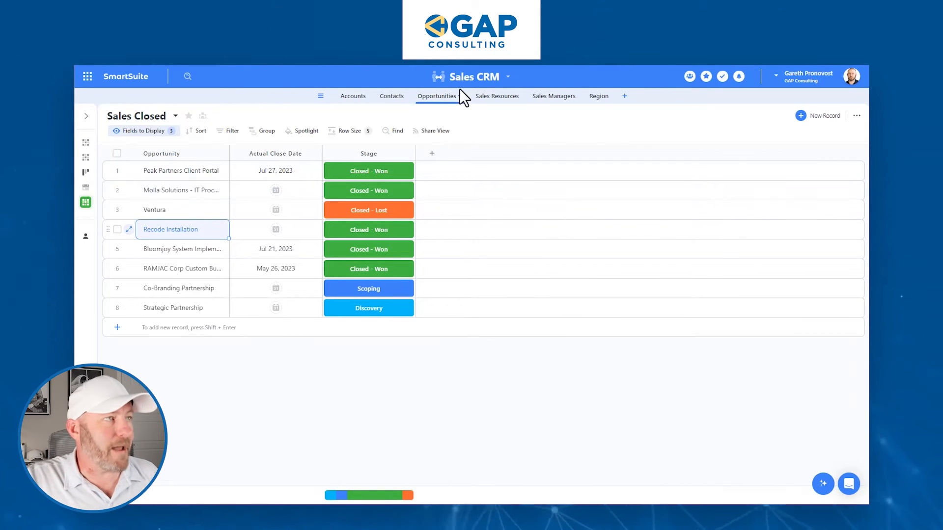
Save the Find Closed Opportunities automation with a weekly Tuesday 10:45 AM schedule starting Apr 23, 2024
left_click(465, 78)
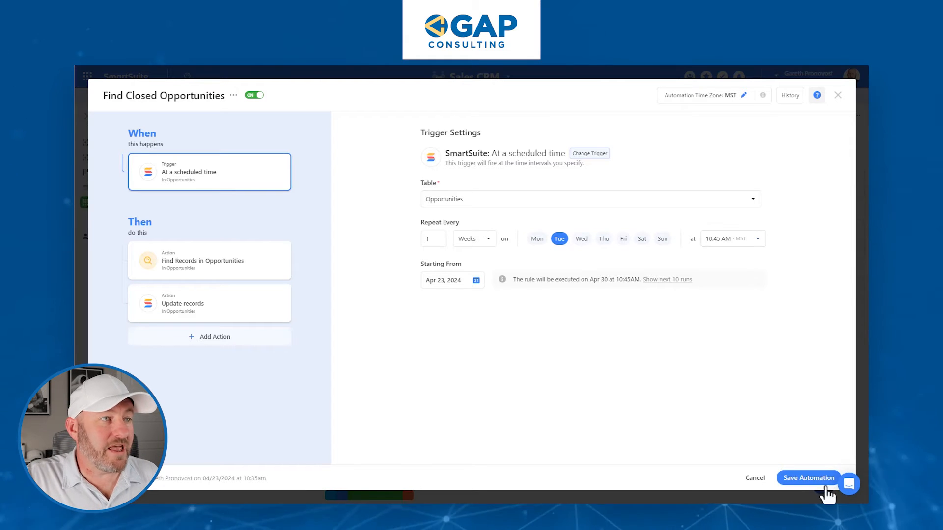
left_click(802, 481)
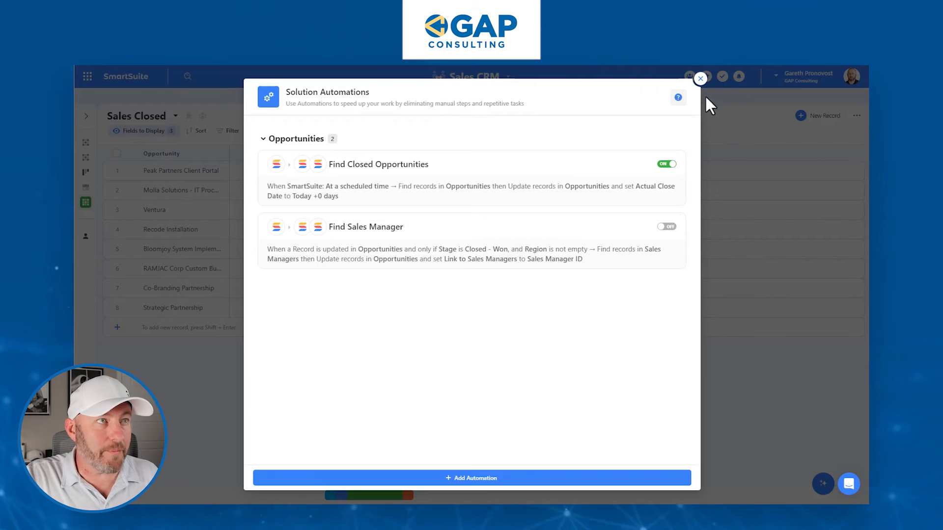
left_click(701, 79)
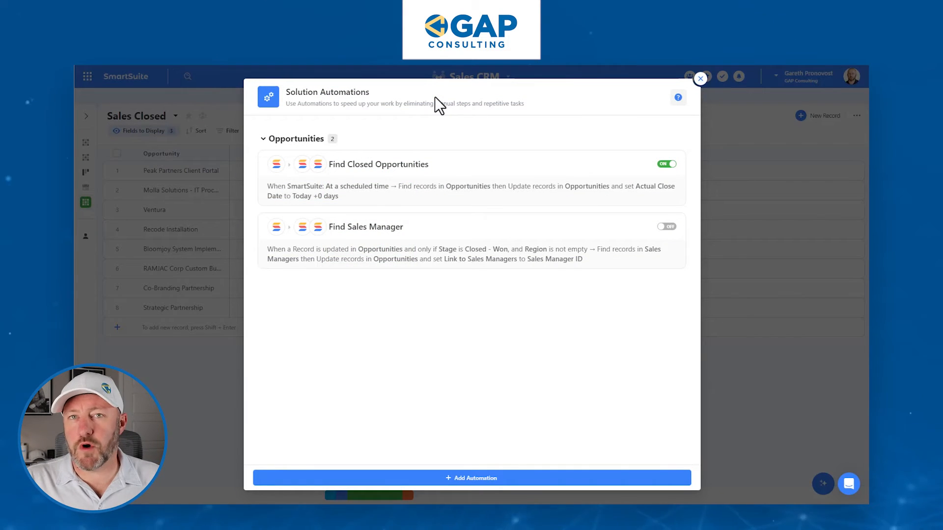
Examine the Find Closed Opportunities run history, including the records found and updated in the Apr 23, 2024 11:00am run
left_click(361, 186)
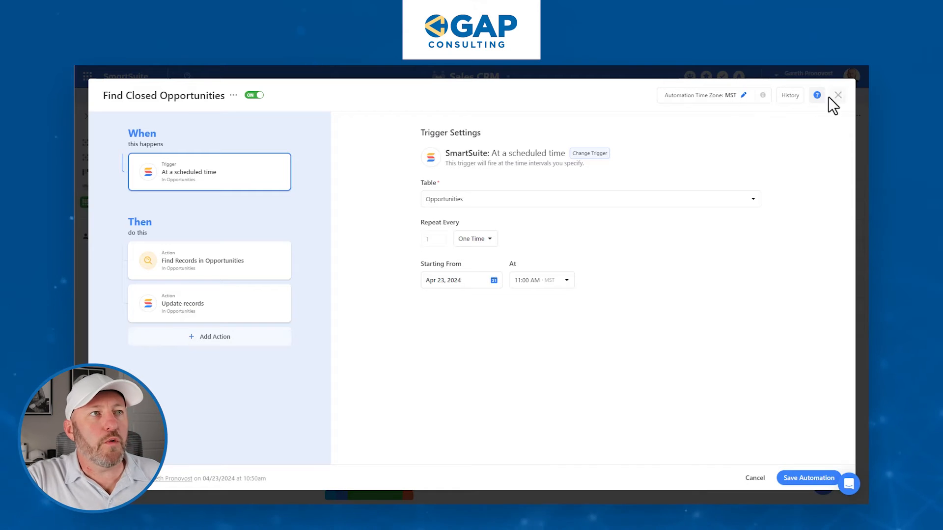
left_click(793, 96)
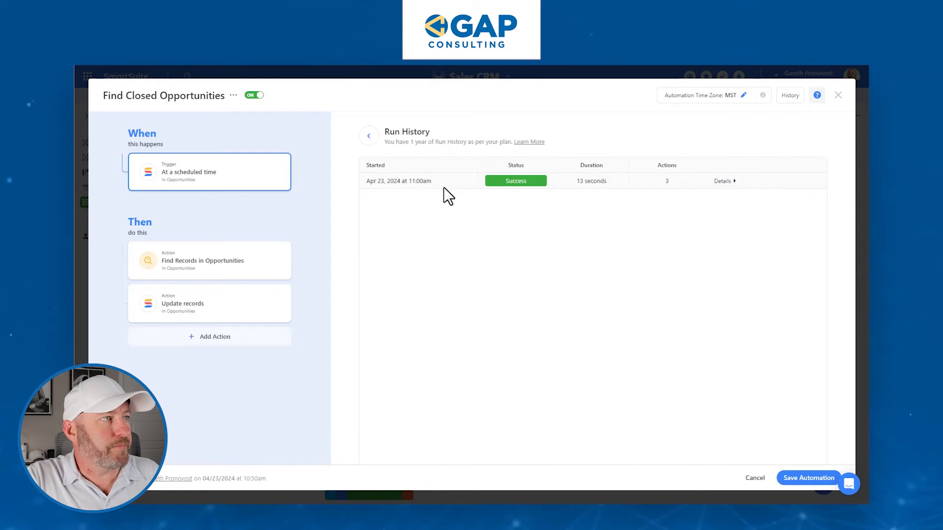
left_click(726, 182)
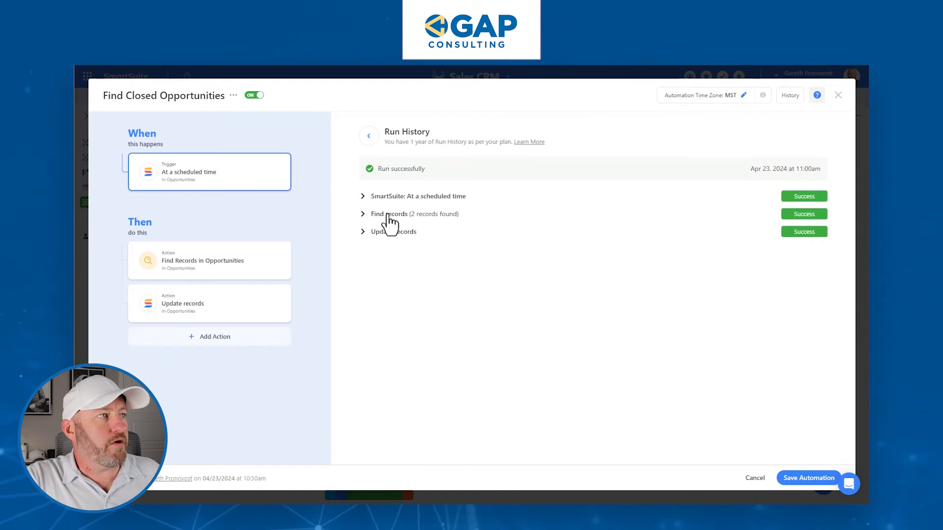
left_click(387, 215)
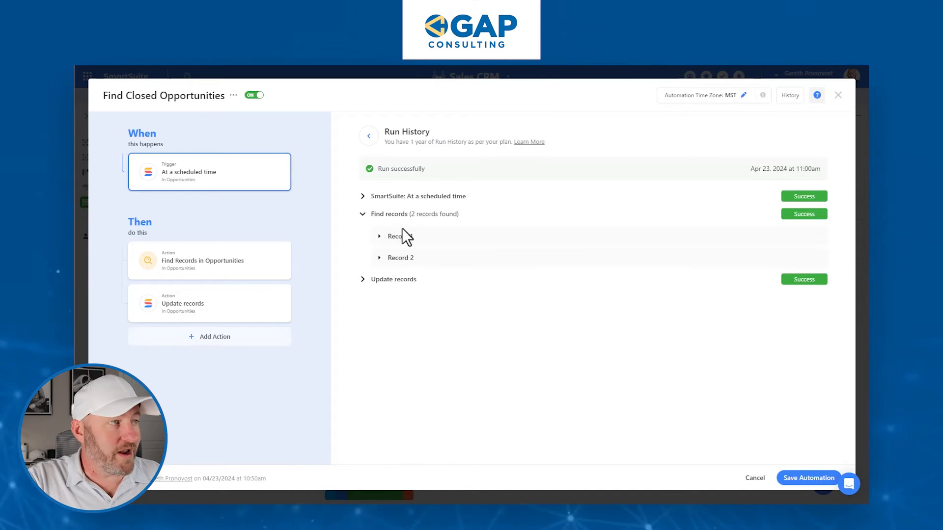
left_click(403, 237)
left_click(398, 299)
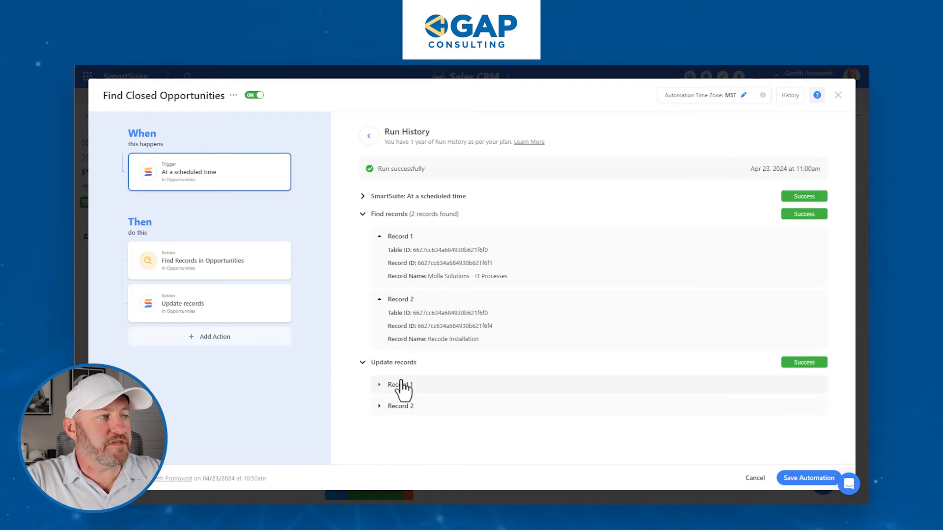
left_click(808, 479)
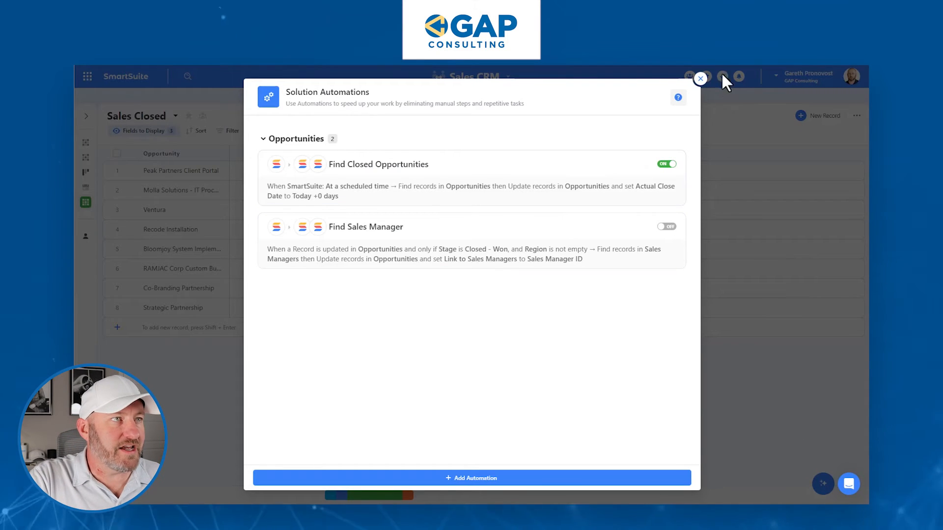
left_click(700, 80)
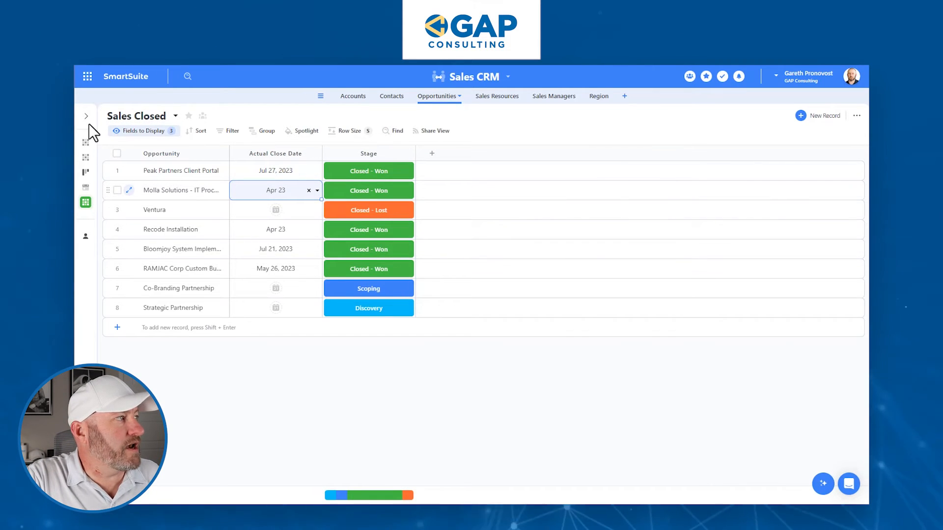
Review the Stage, Region and Link to Sales Managers fields of the opportunities in the Sales Pipeline by Stage view
left_click(88, 144)
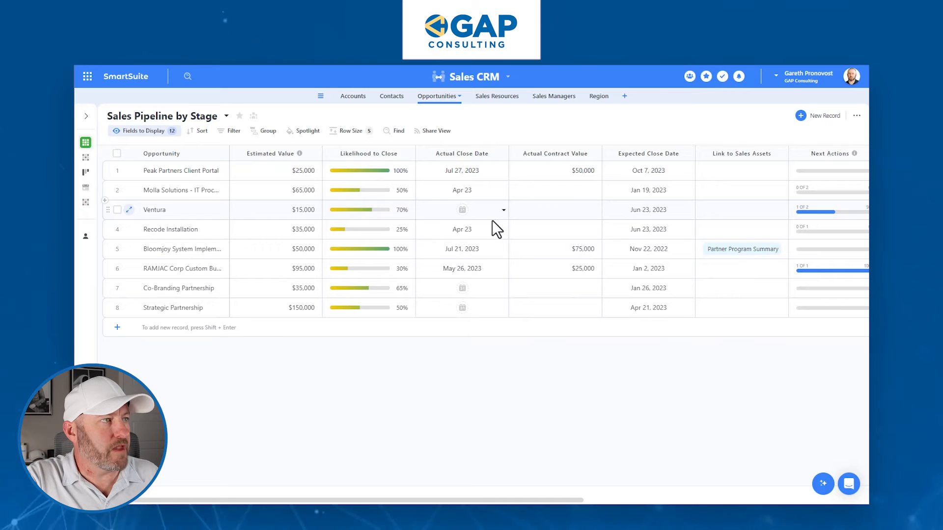
scroll(493, 220, "right", 10)
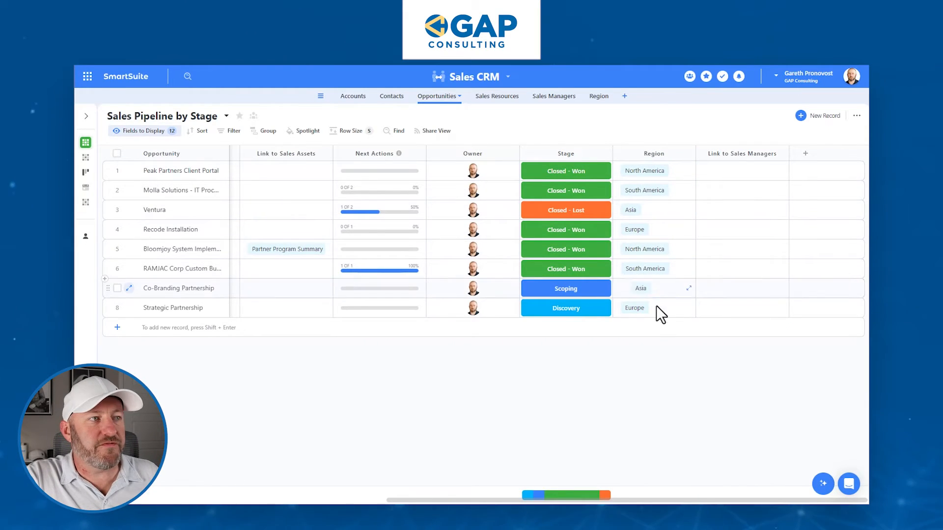
left_click(556, 176)
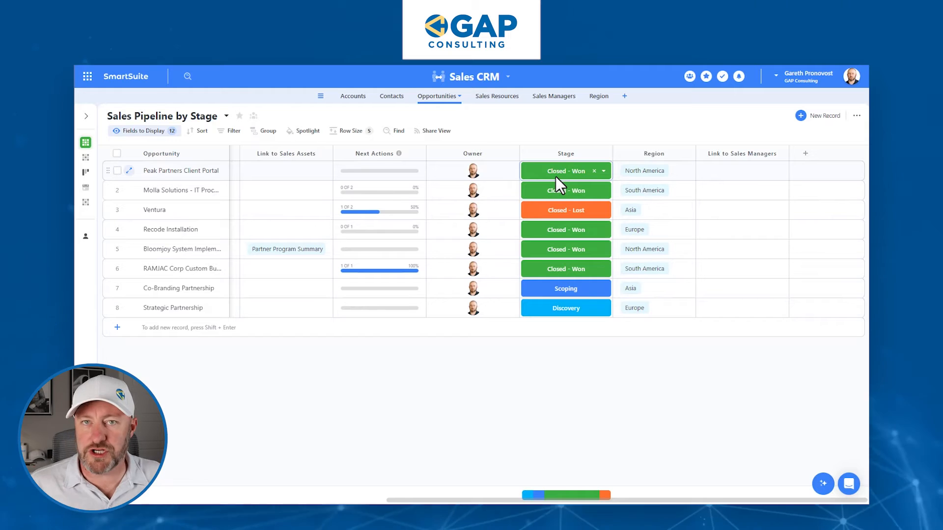
left_click(590, 210)
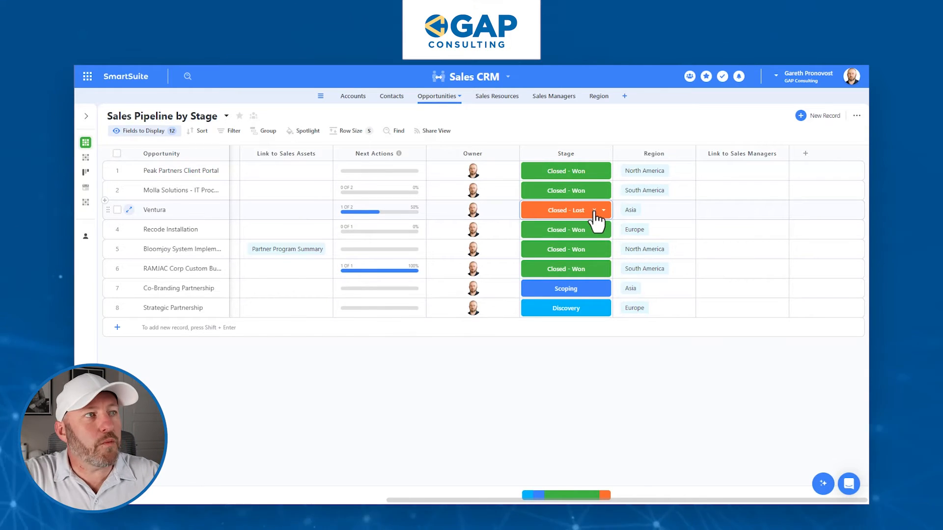
left_click(616, 294)
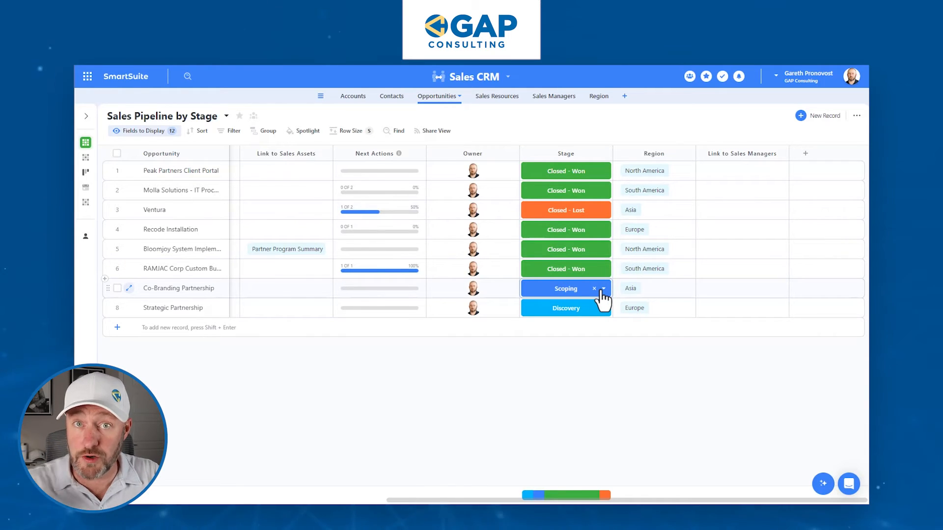
left_click(692, 285)
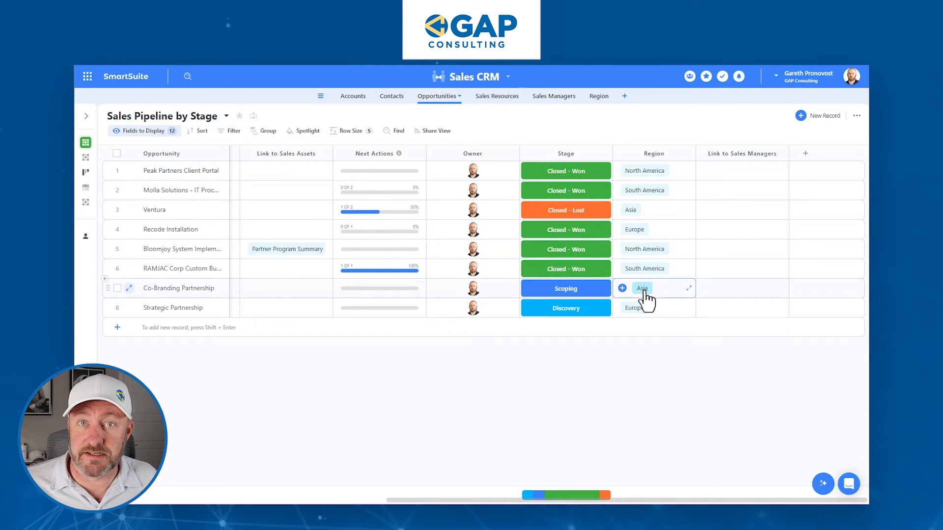
left_click(723, 294)
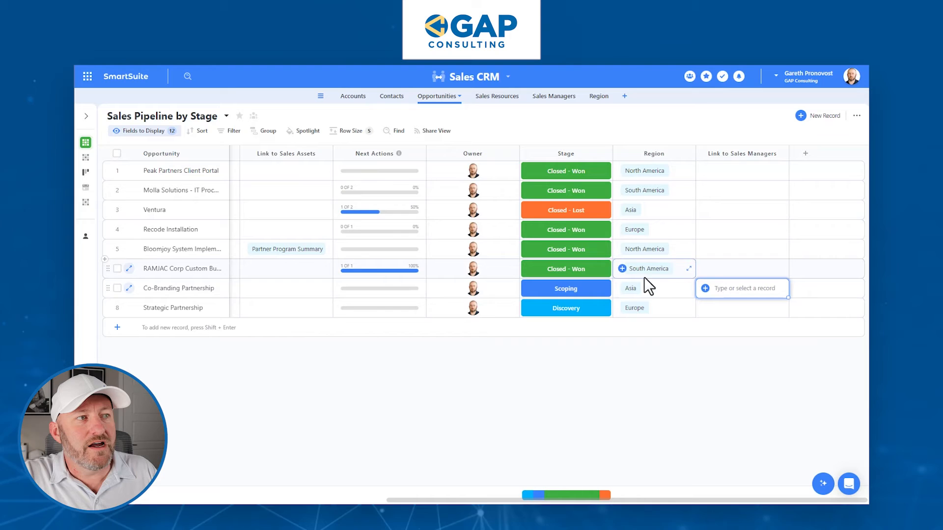
Review how regions and sales managers are linked in the Region and Sales Managers tables
left_click(660, 290)
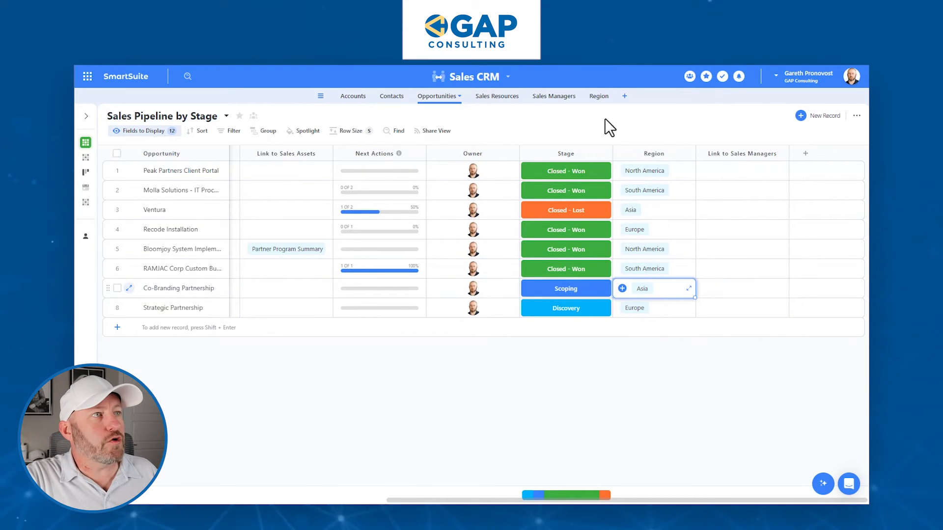
left_click(599, 96)
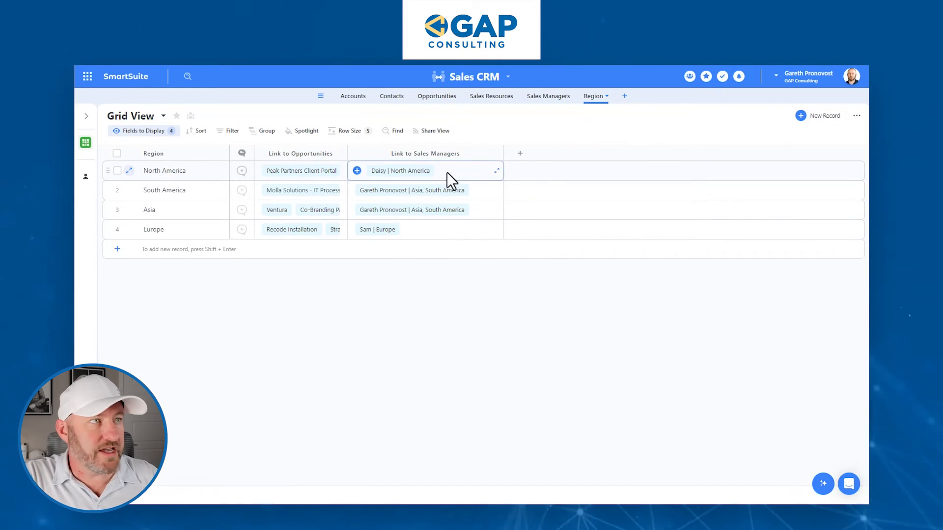
left_click(554, 98)
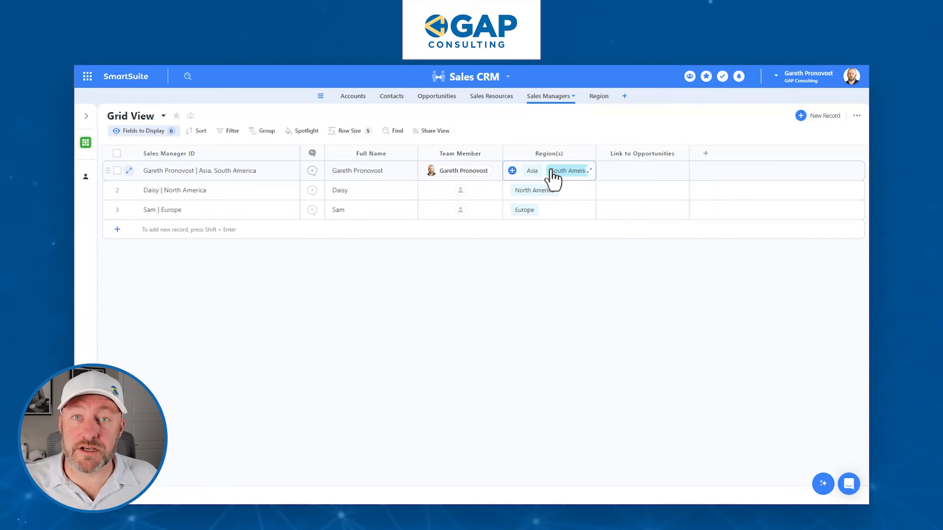
Open the Find Sales Manager automation and review its record-updated trigger and the search for one matching Sales Managers record
left_click(488, 80)
left_click(443, 208)
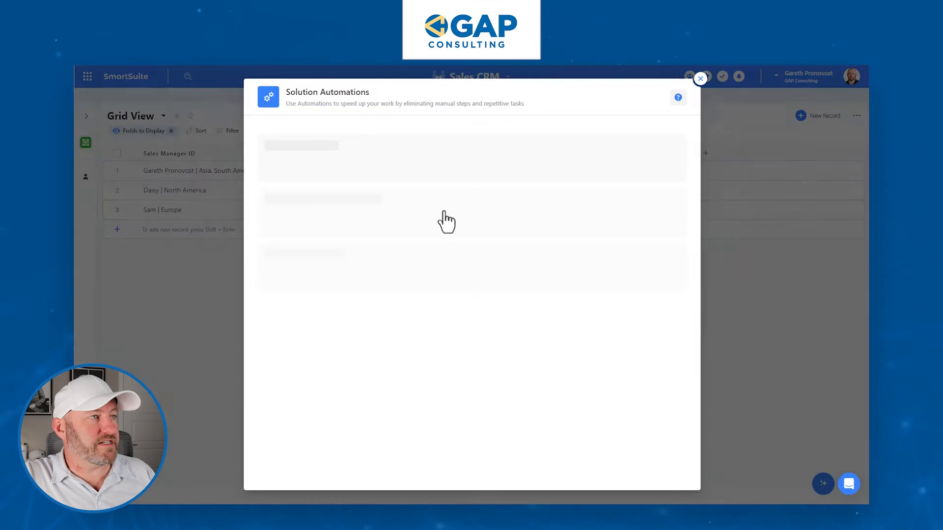
left_click(387, 244)
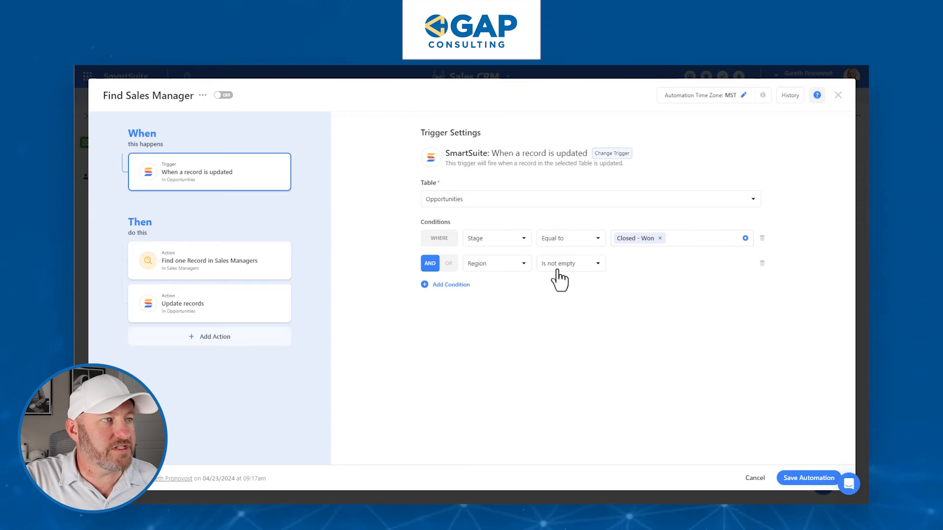
left_click(273, 263)
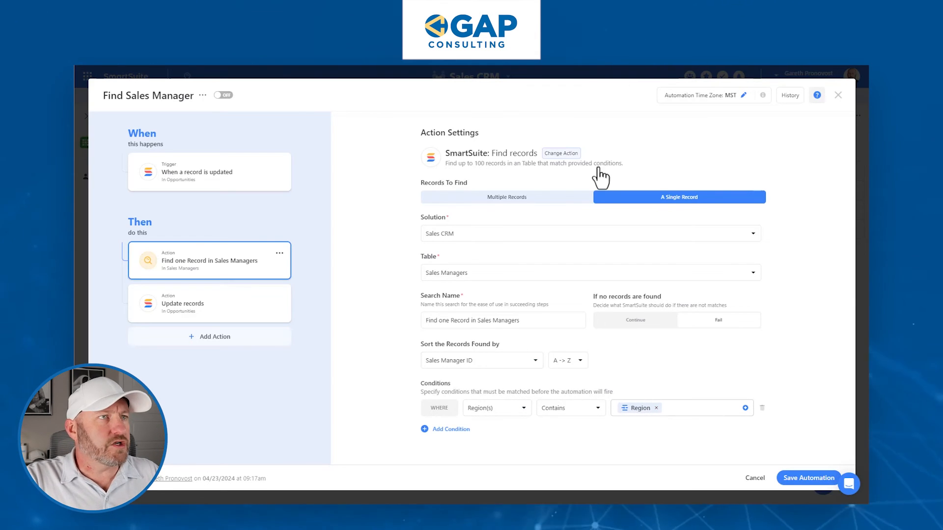
left_click(838, 95)
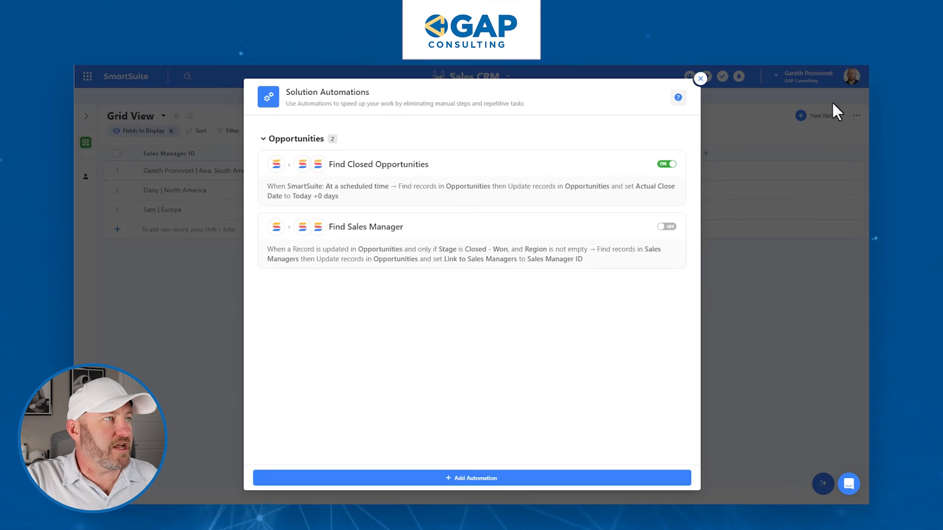
left_click(699, 80)
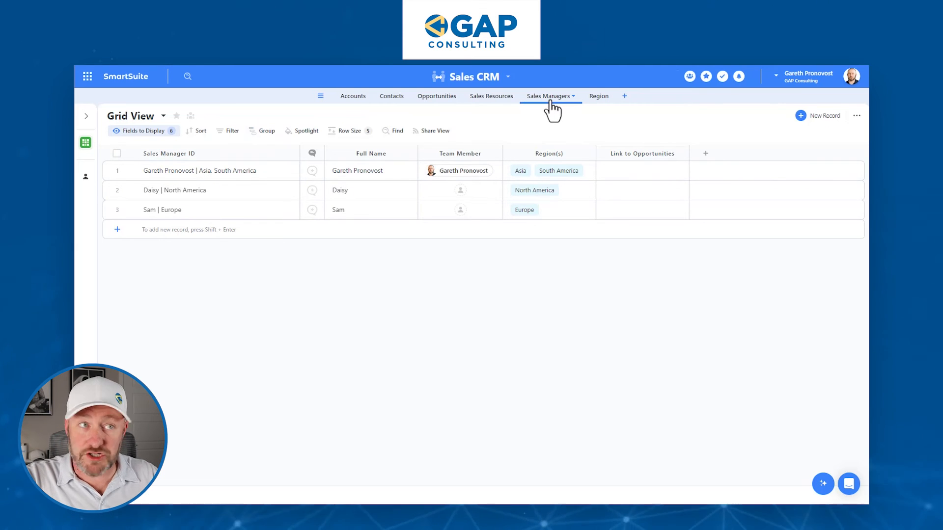
Compare the sales managers' assigned regions with the Region of the Co-Branding Partnership record in the Opportunities table
left_click(544, 174)
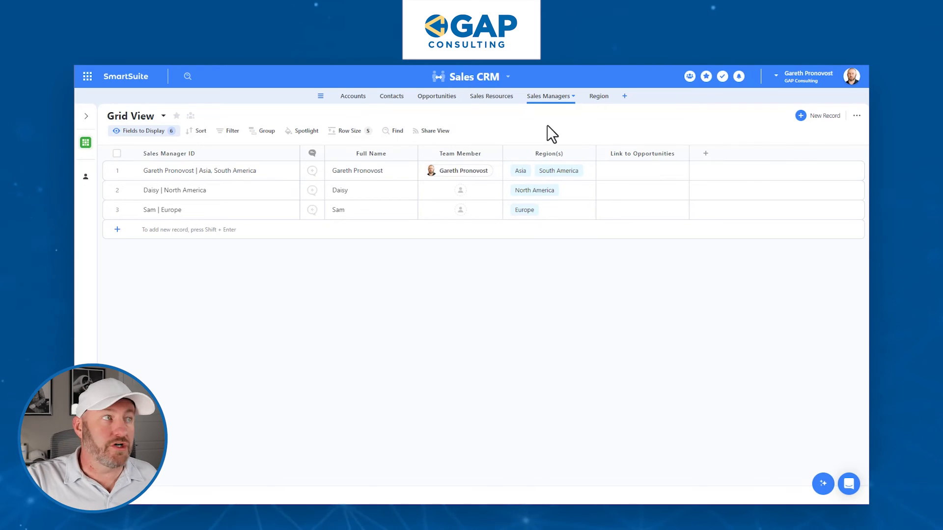
left_click(441, 98)
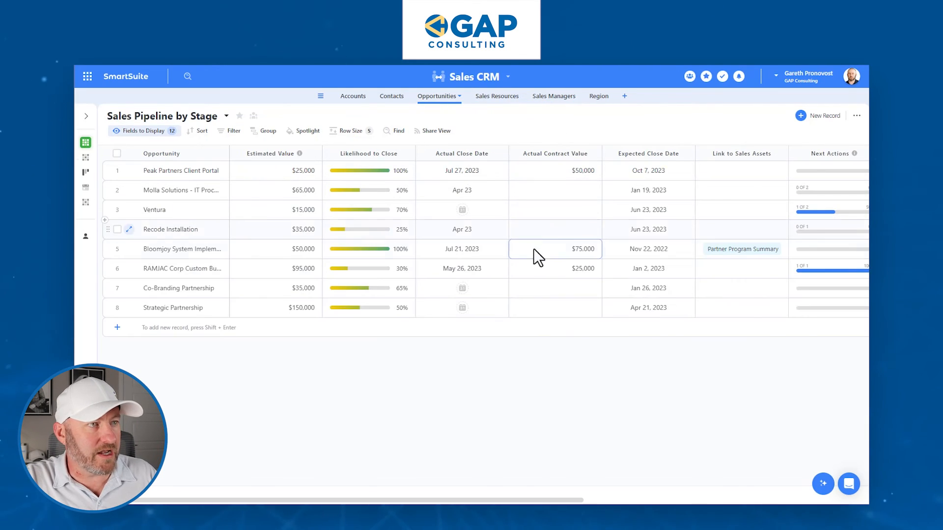
scroll(582, 248, "right", 10)
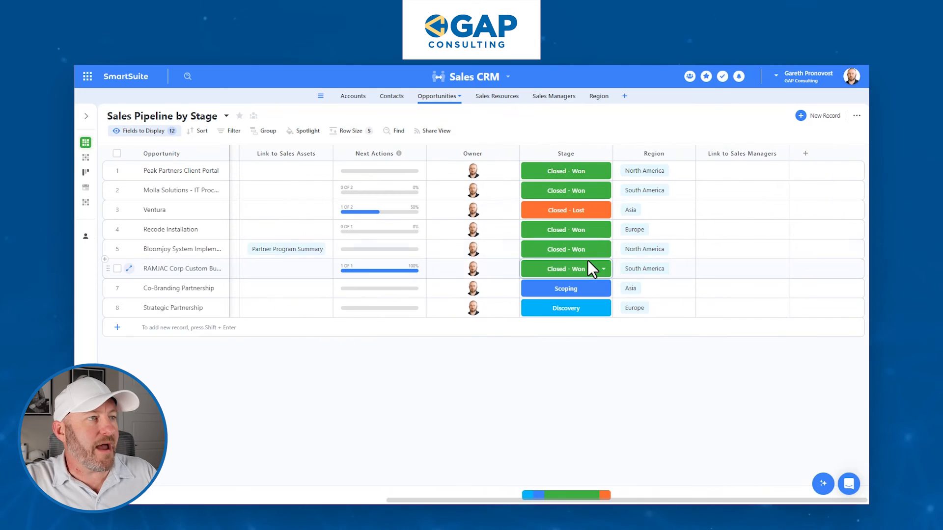
left_click(648, 291)
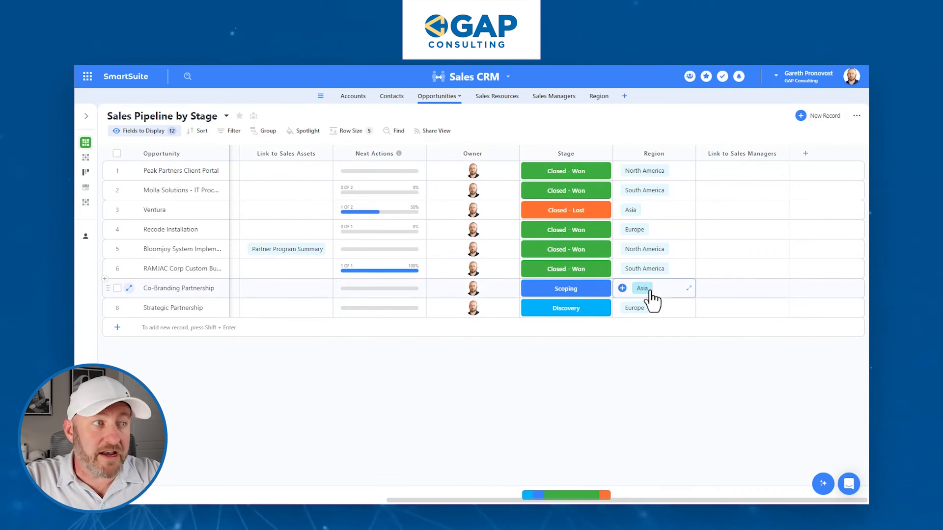
Look up which sales manager covers Asia, the Co-Branding Partnership's region, in the Sales Managers table
left_click(656, 291)
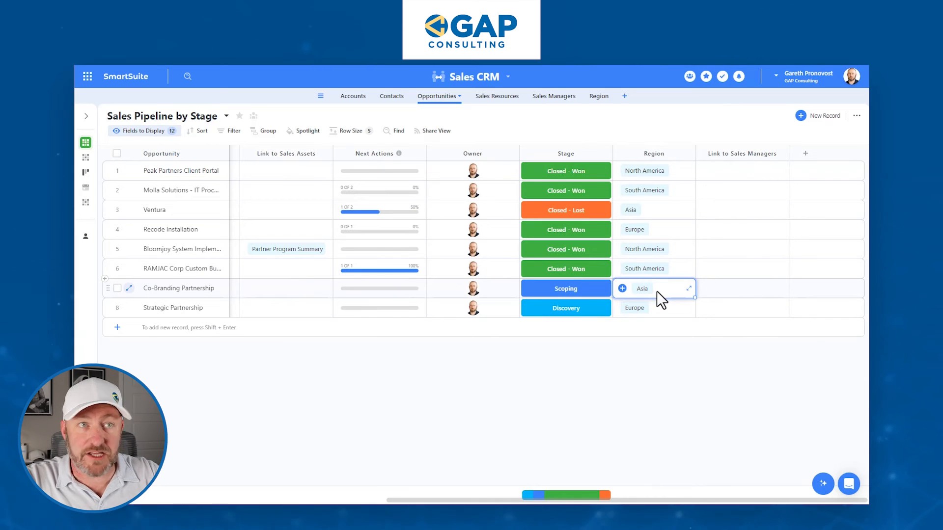
left_click(549, 97)
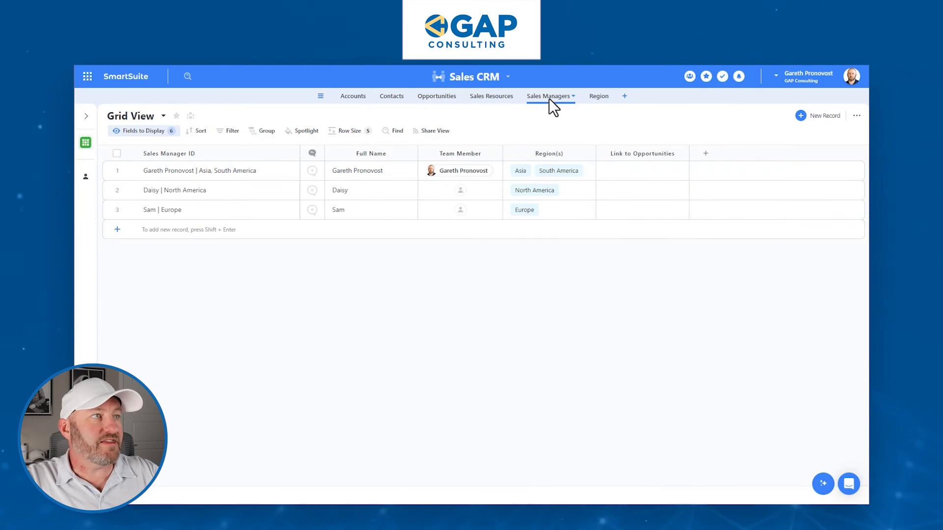
left_click(539, 177)
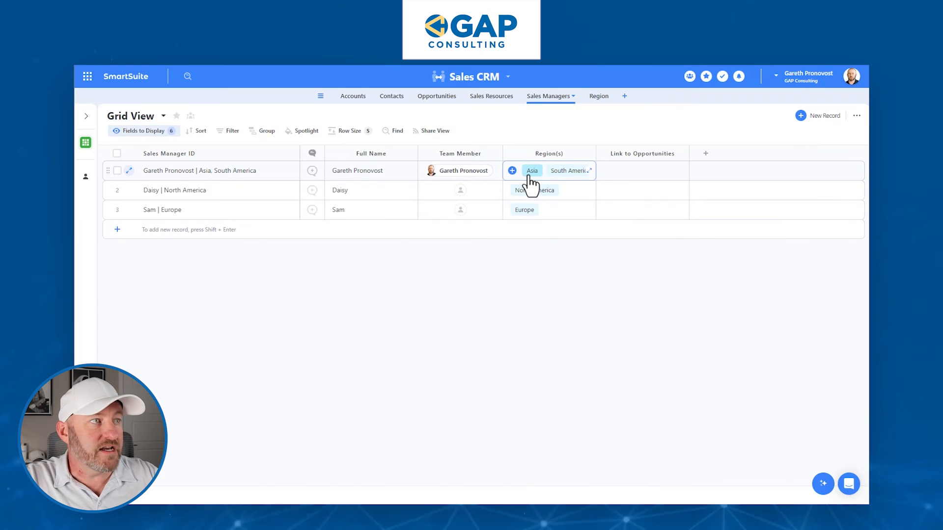
left_click(482, 183)
left_click(246, 173)
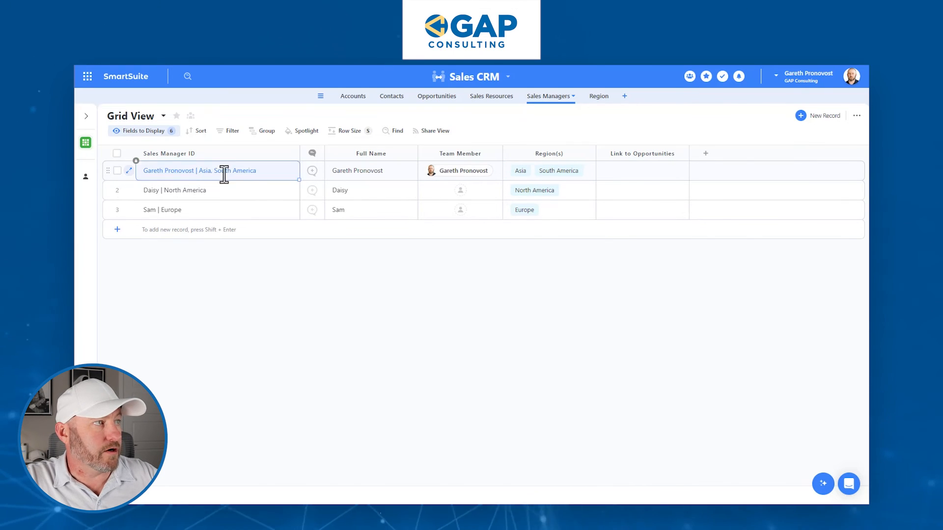
left_click(357, 173)
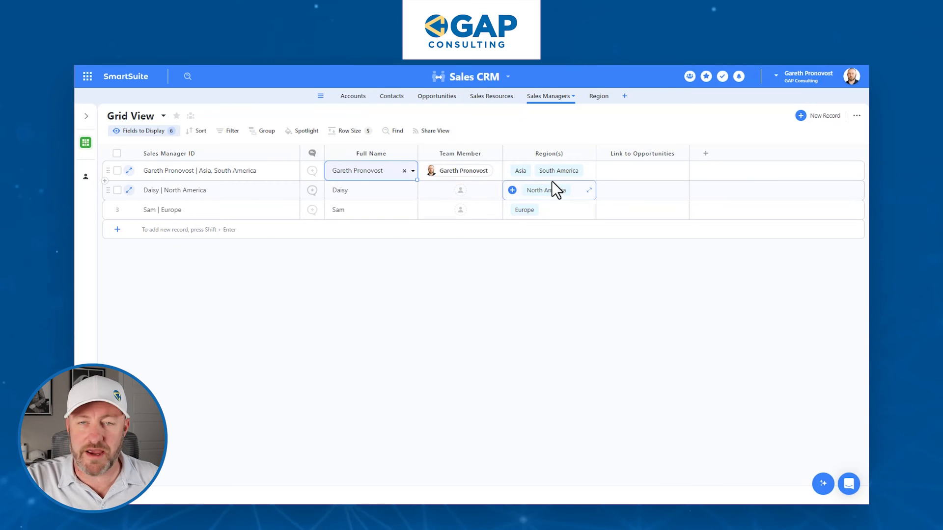
Open the Find Sales Manager automation and review its Update records action, including the value sources available for Link to Sales Managers
left_click(473, 77)
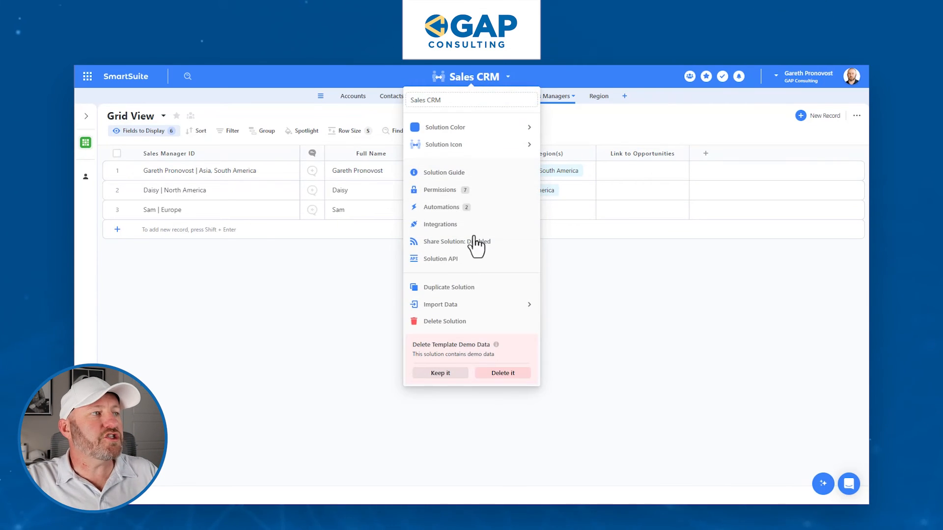
left_click(442, 207)
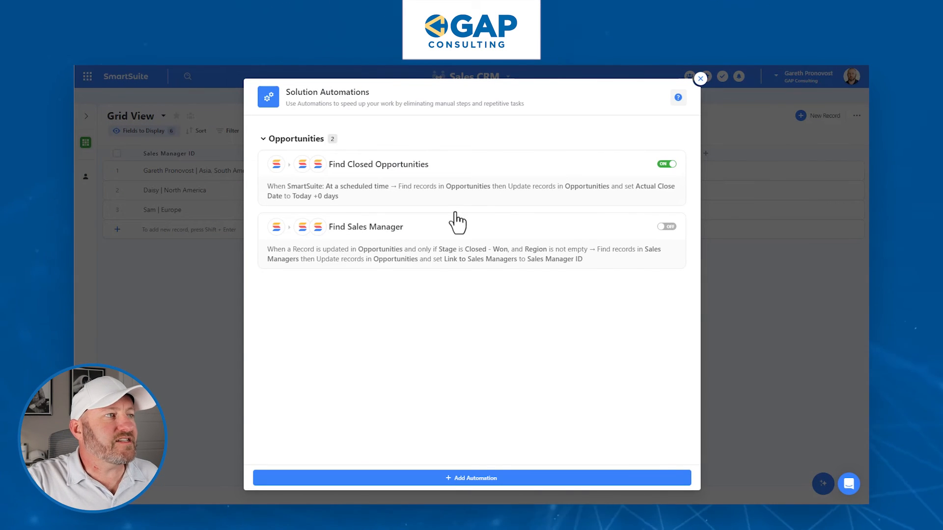
left_click(449, 238)
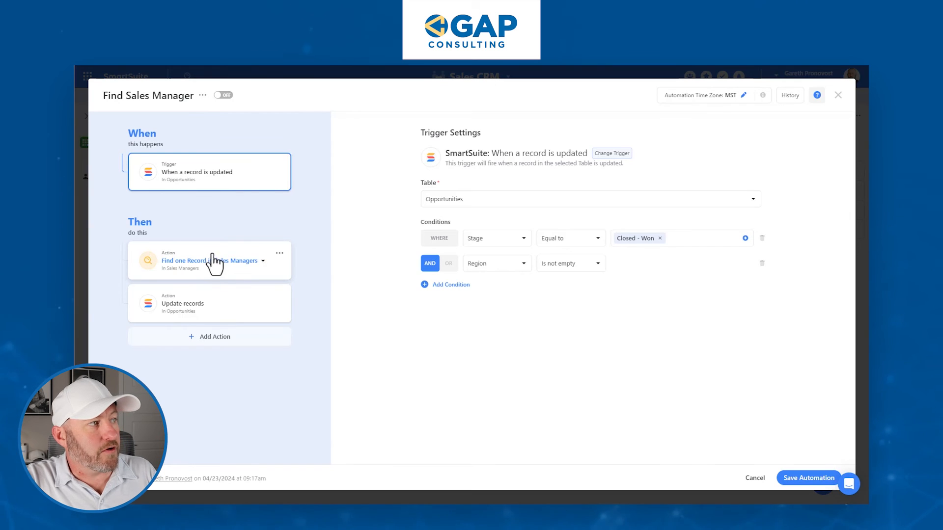
left_click(227, 312)
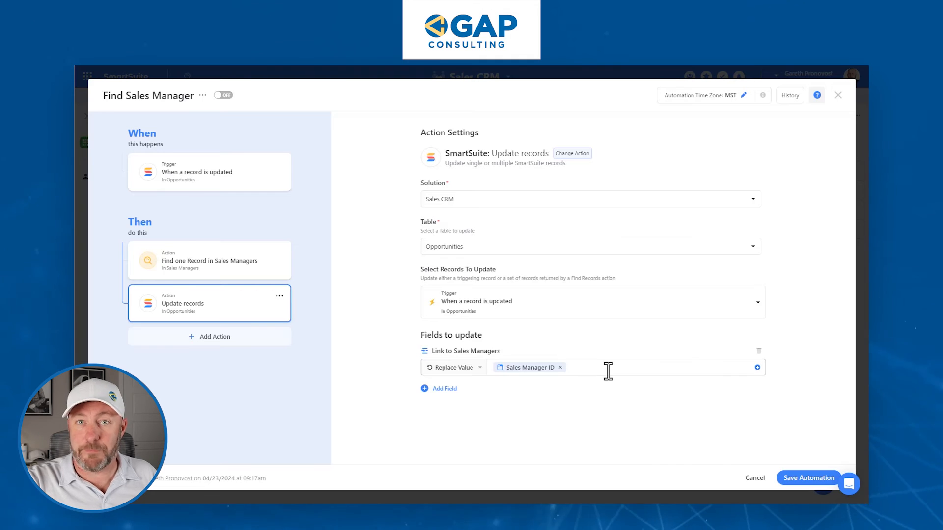
left_click(757, 367)
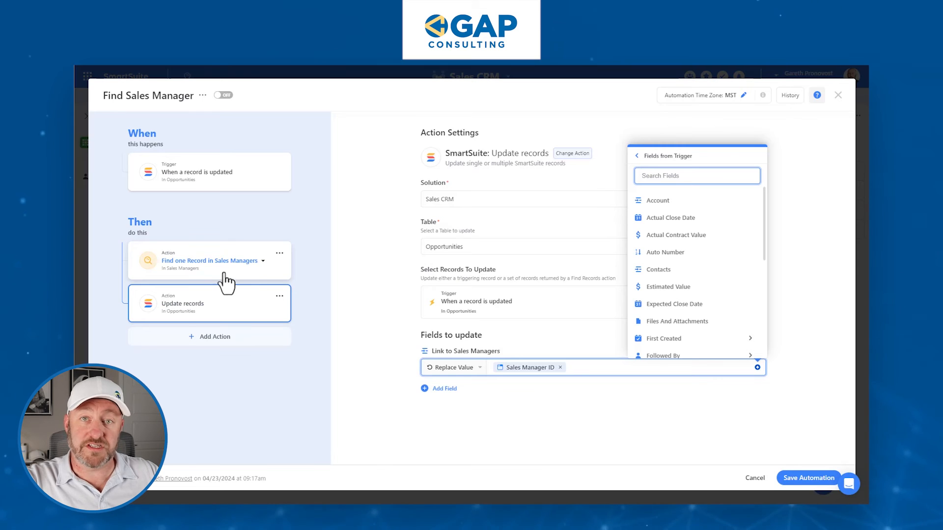
left_click(640, 156)
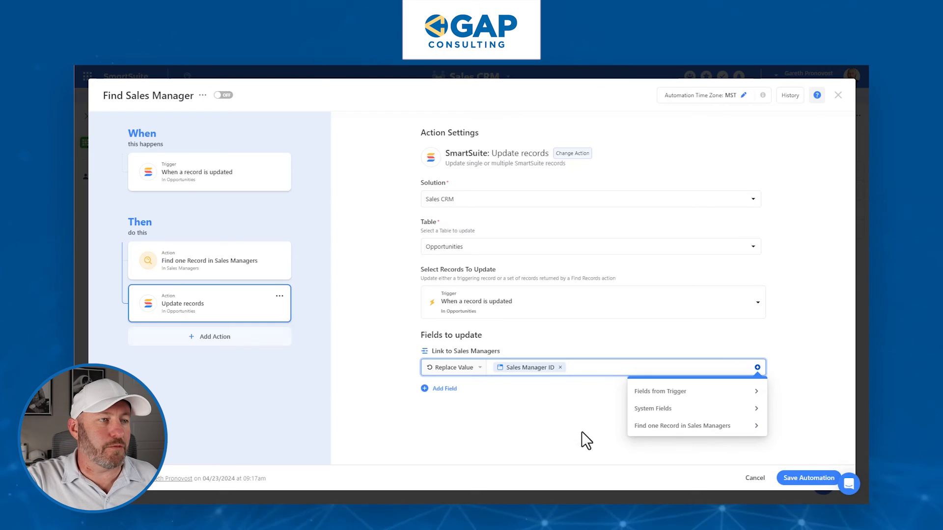
left_click(587, 413)
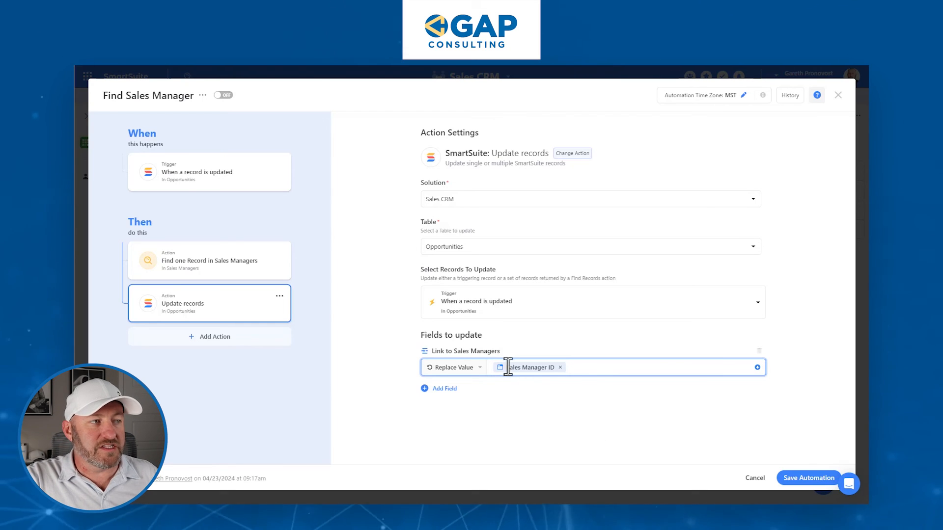
Save the Find Sales Manager automation, switch it on and close the solution automations
left_click(814, 483)
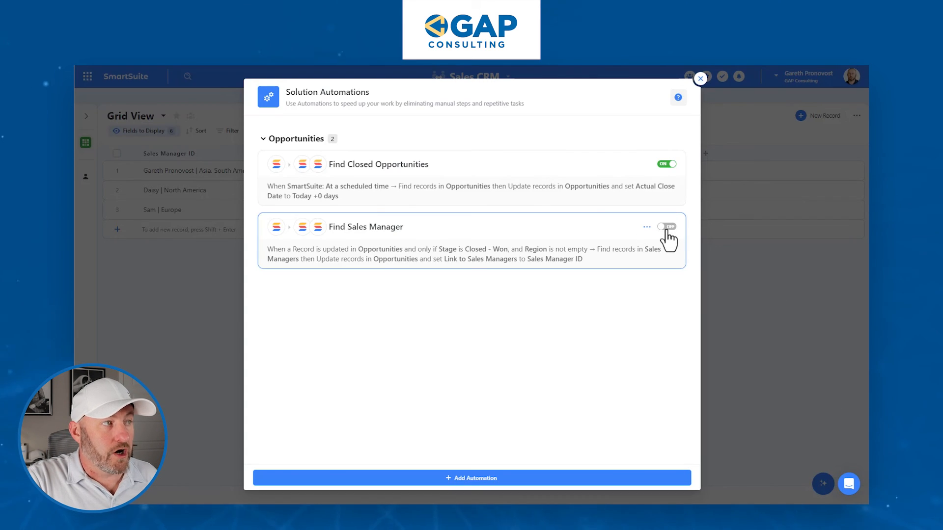
left_click(700, 78)
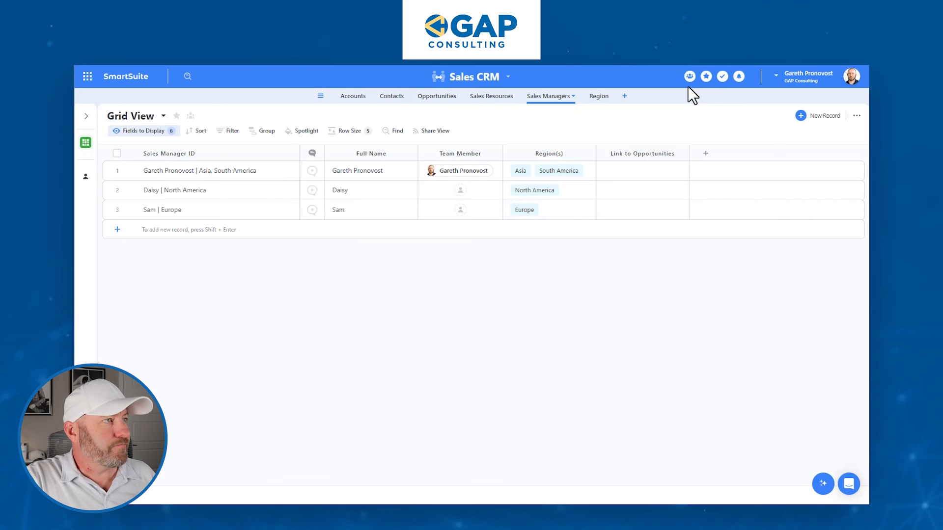
Set the Co-Branding Partnership opportunity's Stage to Closed - Won and widen the Link to Sales Managers column slightly
left_click(421, 98)
scroll(710, 280, "right", 10)
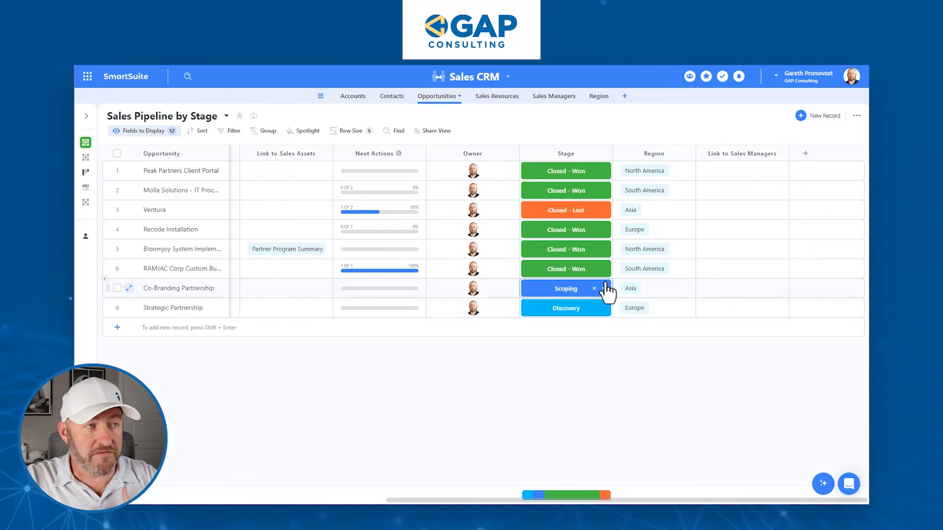
left_click(743, 291)
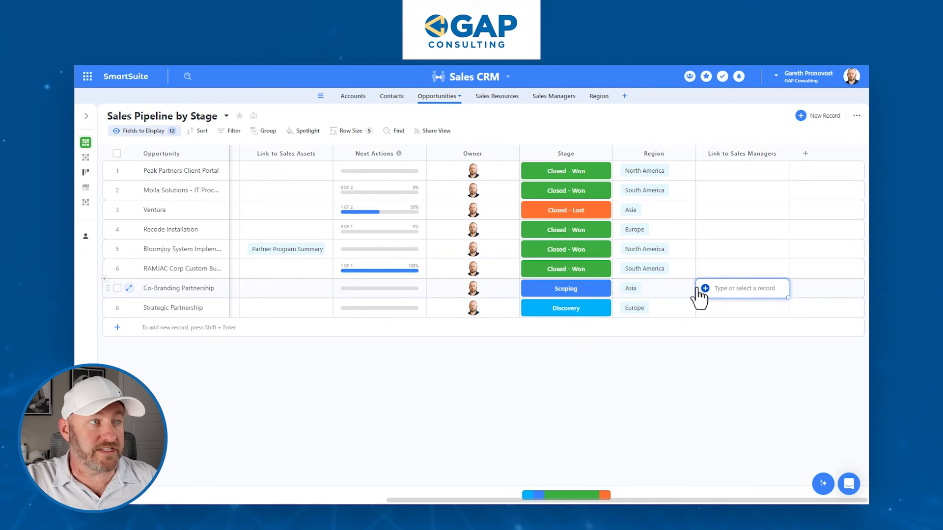
left_click(604, 290)
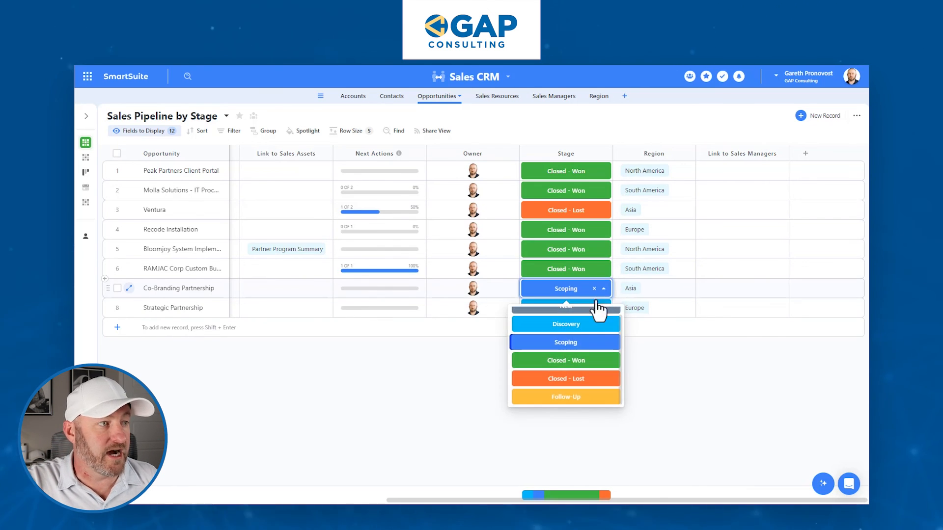
left_click(578, 367)
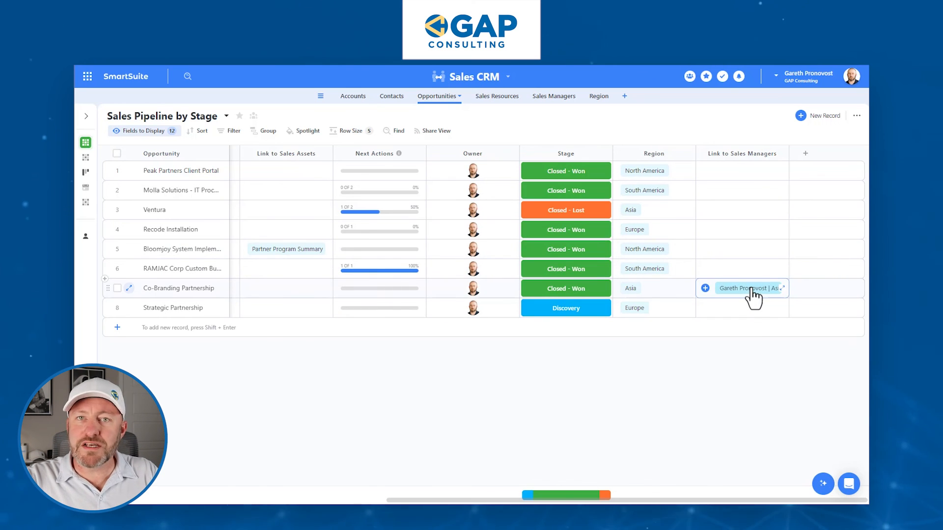
left_click_drag(789, 154, 807, 156)
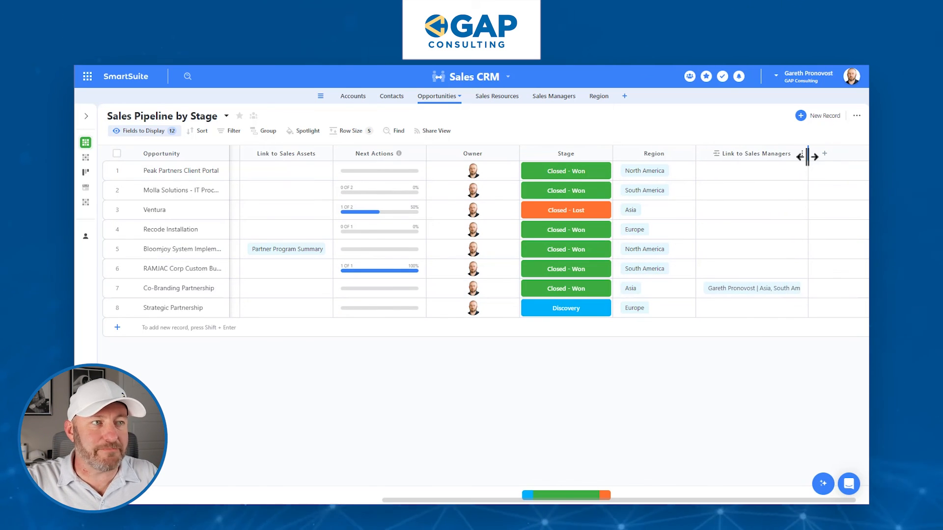
Open the Find Sales Manager automation's run history and inspect the Find records results in the run details
left_click(496, 77)
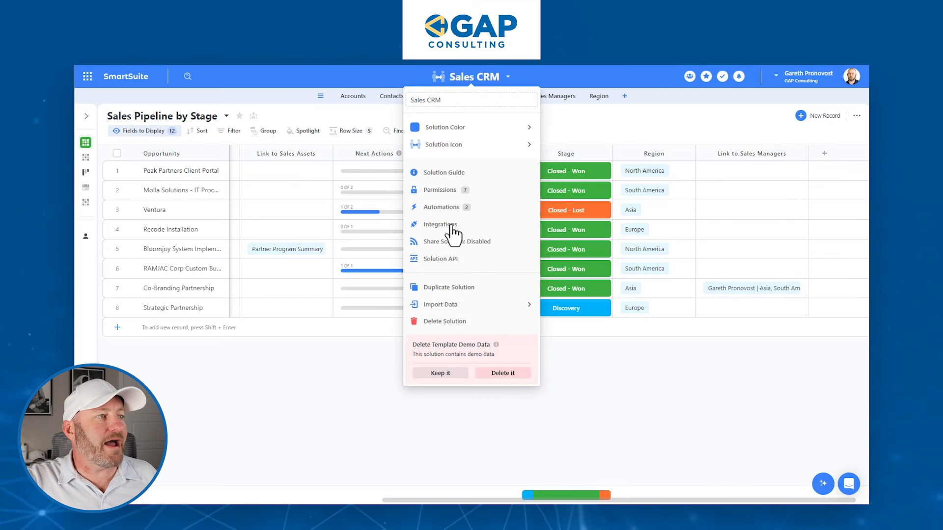
left_click(448, 210)
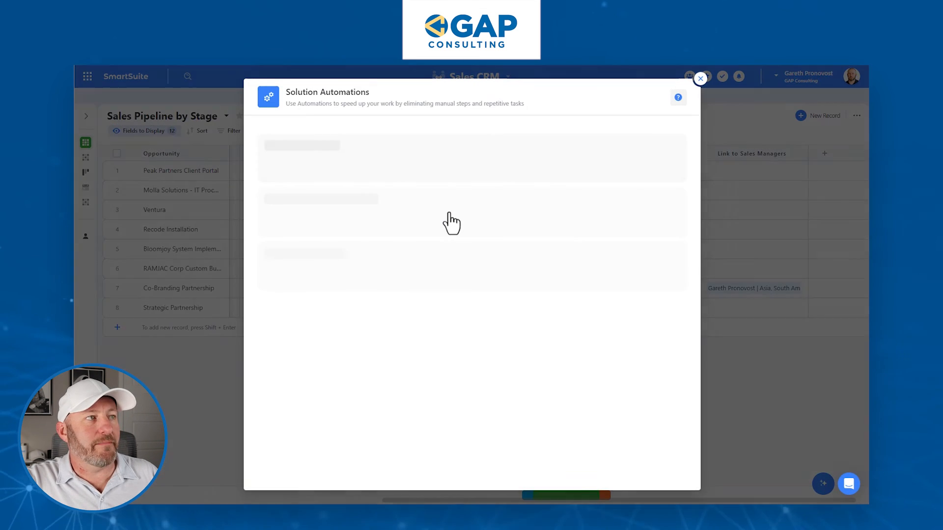
left_click(451, 241)
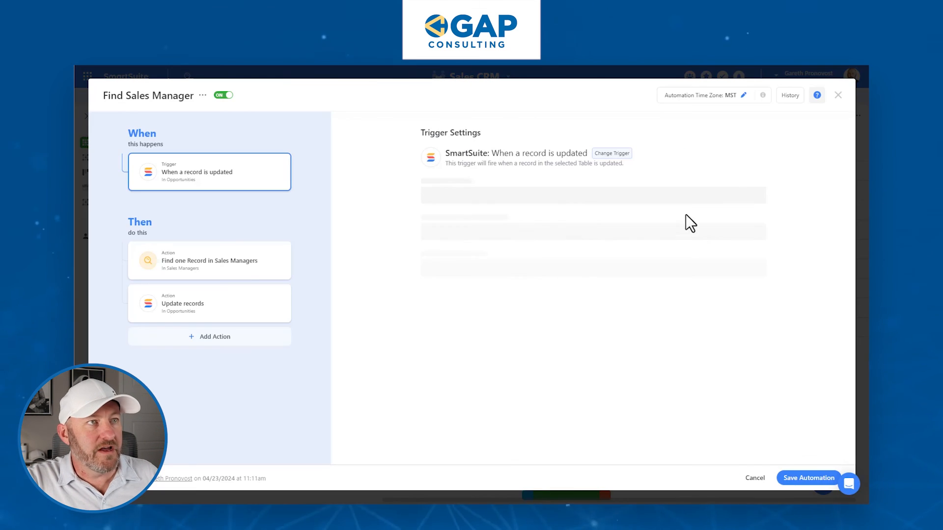
left_click(789, 101)
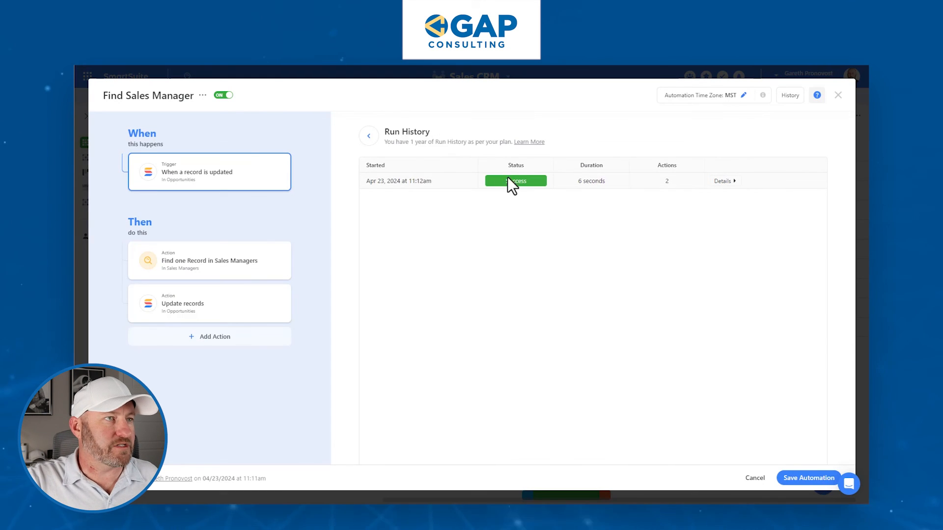
left_click(733, 182)
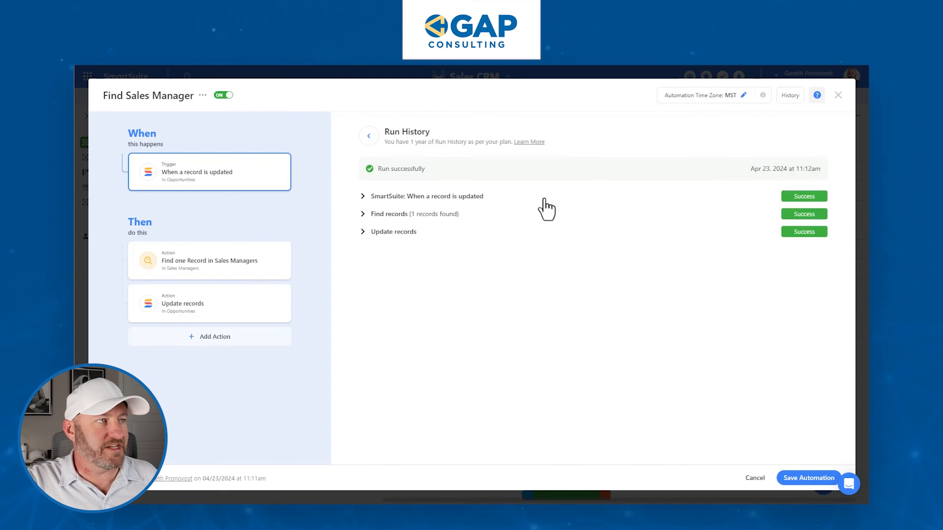
left_click(435, 214)
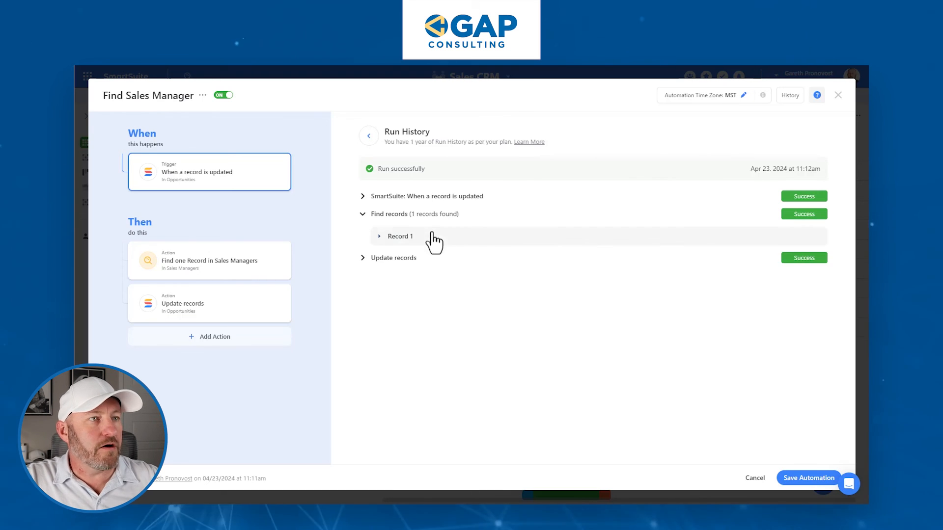